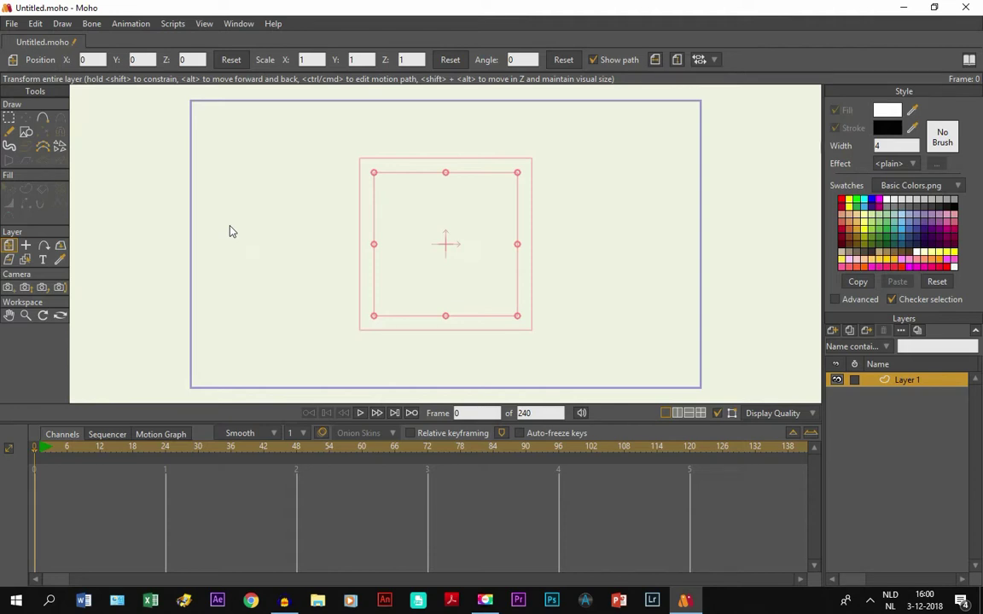
Add a new group layer named Countryball.
left_click(832, 331)
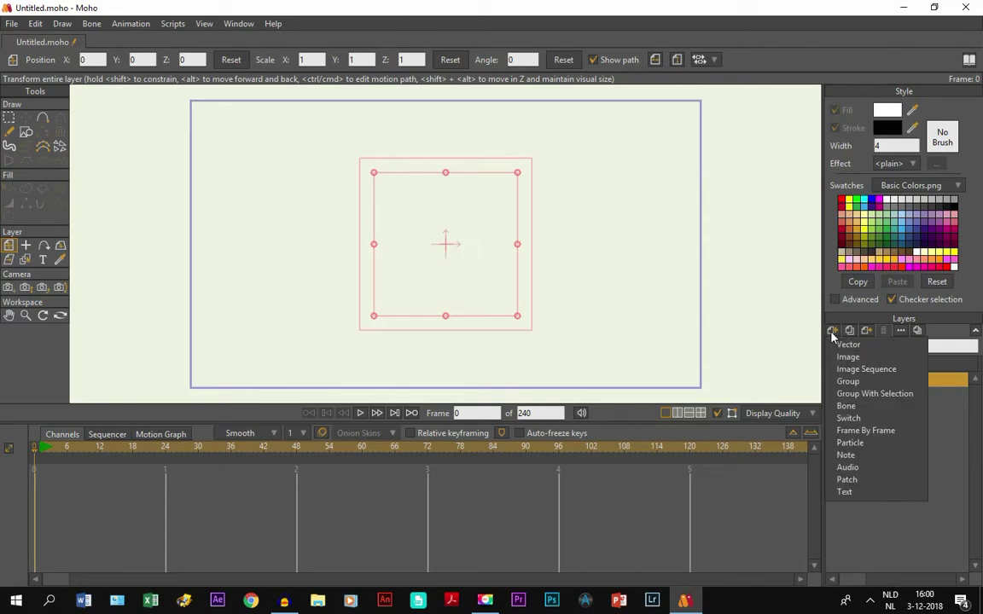
left_click(845, 382)
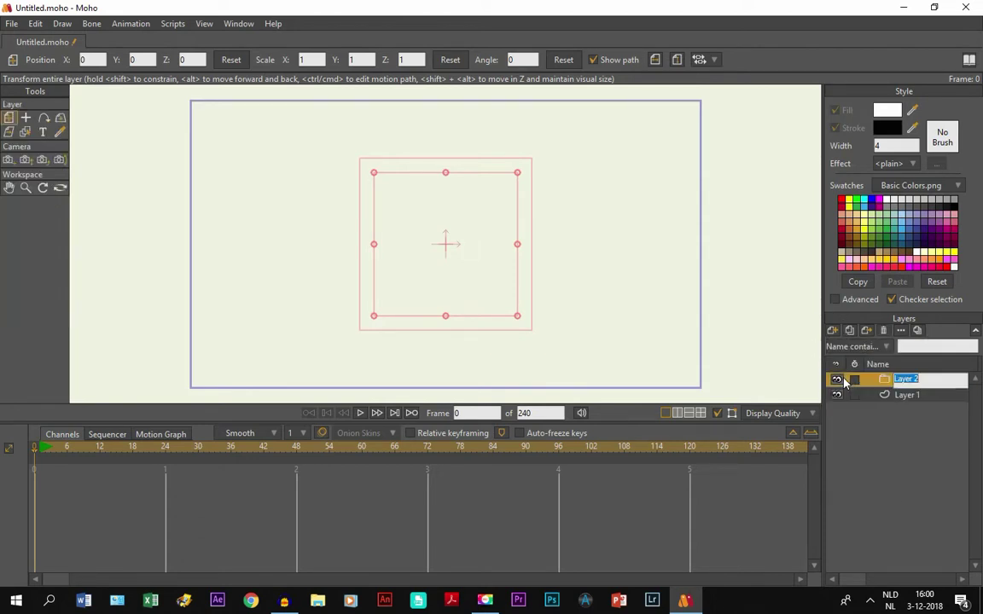
key("Caps_Lock")
type("C")
key("Caps_Lock")
type("o")
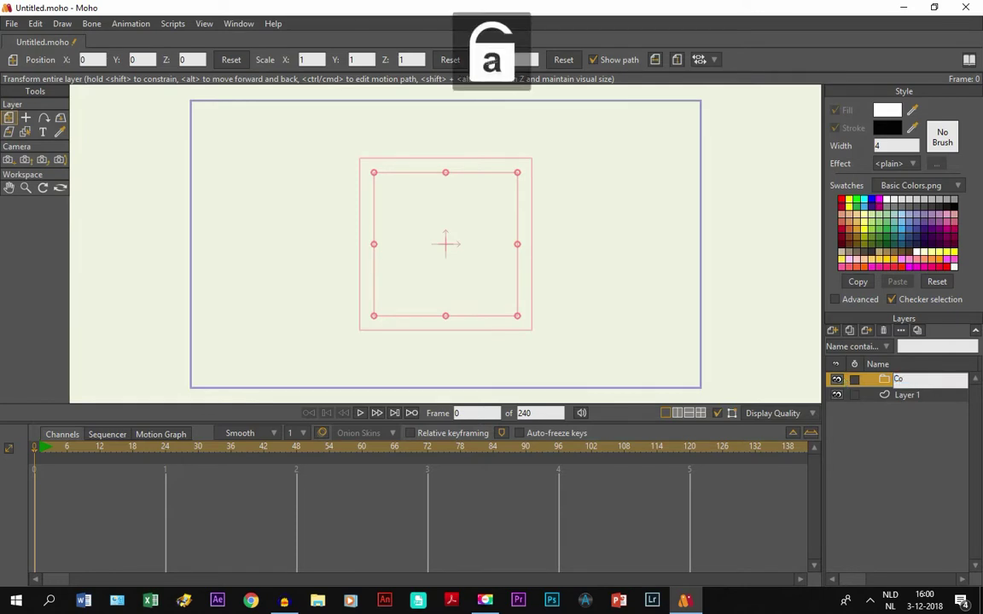
type("untryball")
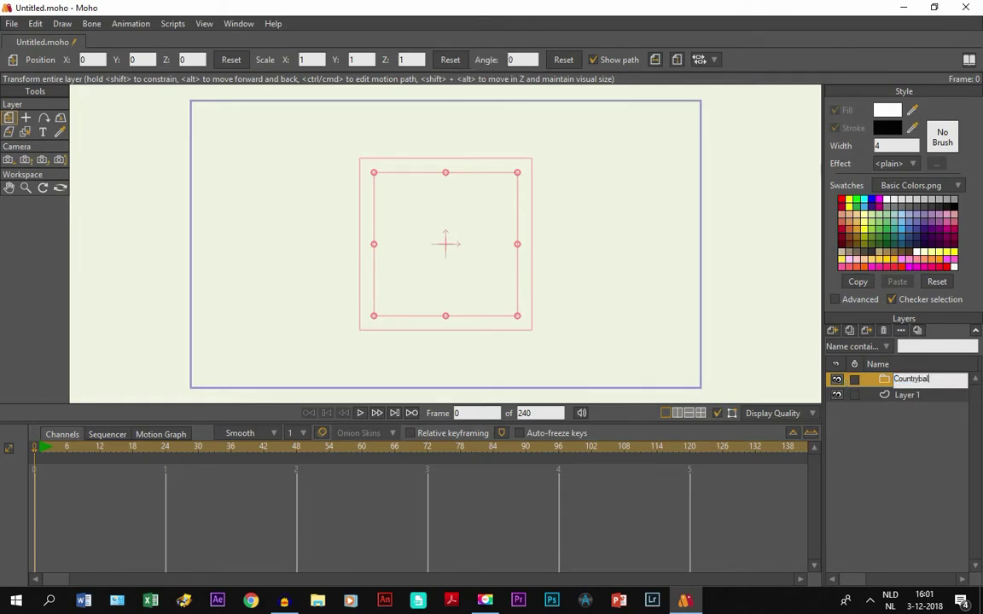
key("Return")
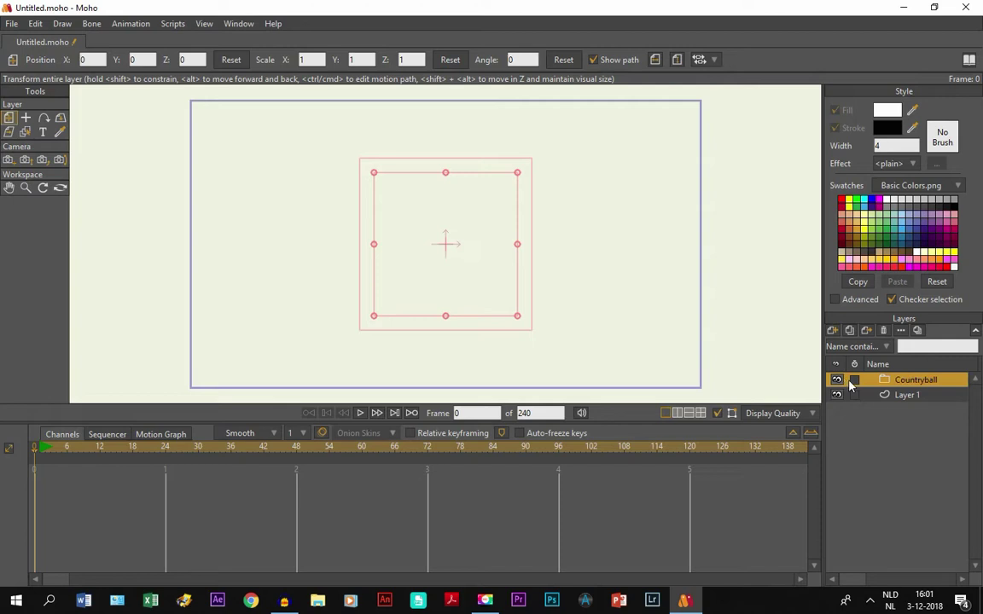
Move Layer 1 into the Countryball group and rename it Mask.
left_click(883, 401)
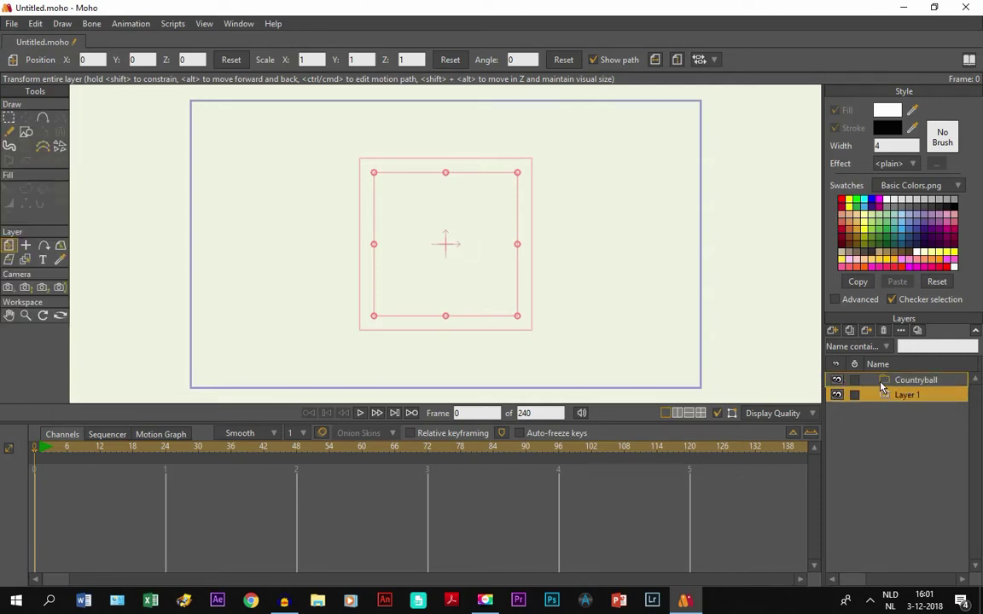
left_click_drag(883, 386, 884, 386)
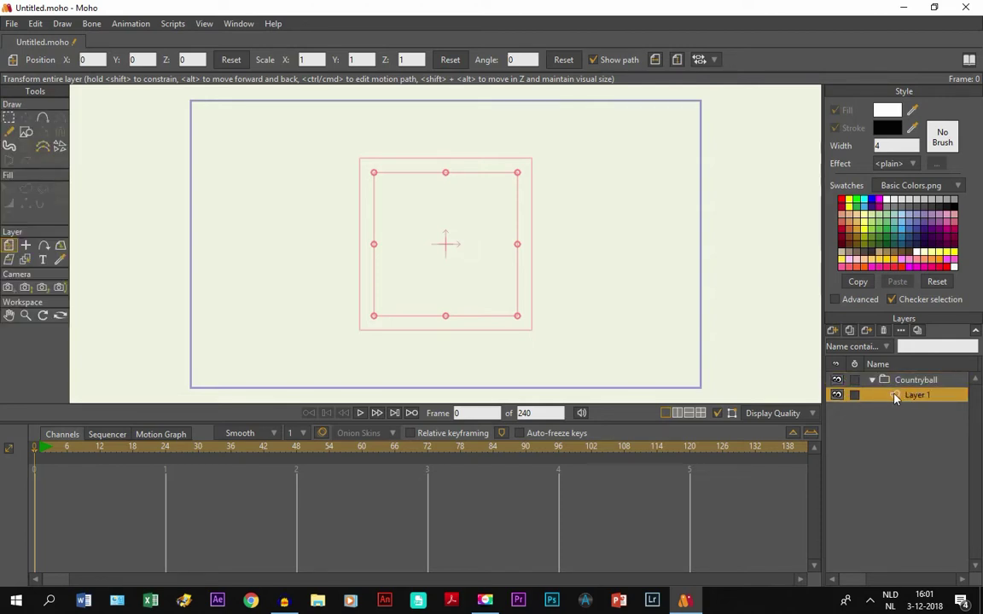
double_click(902, 398)
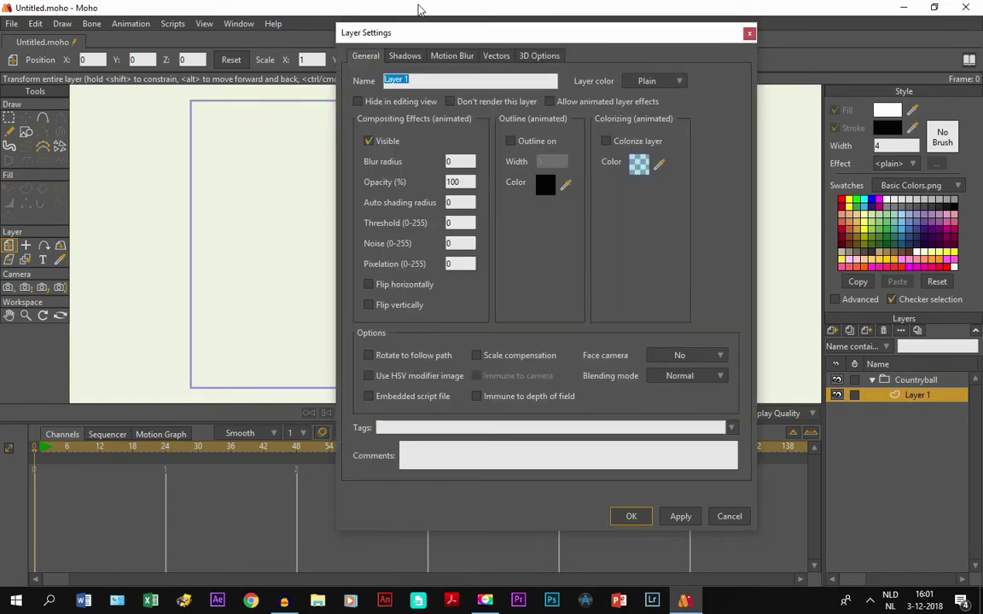
type("Mask")
key("ctrl+z")
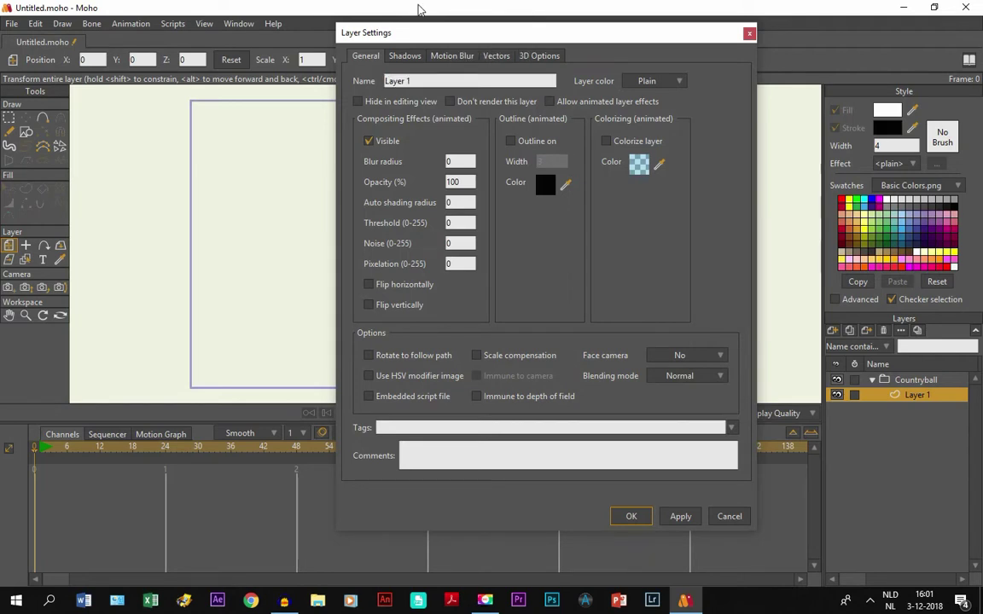
double_click(418, 83)
type("Mask")
key("Return")
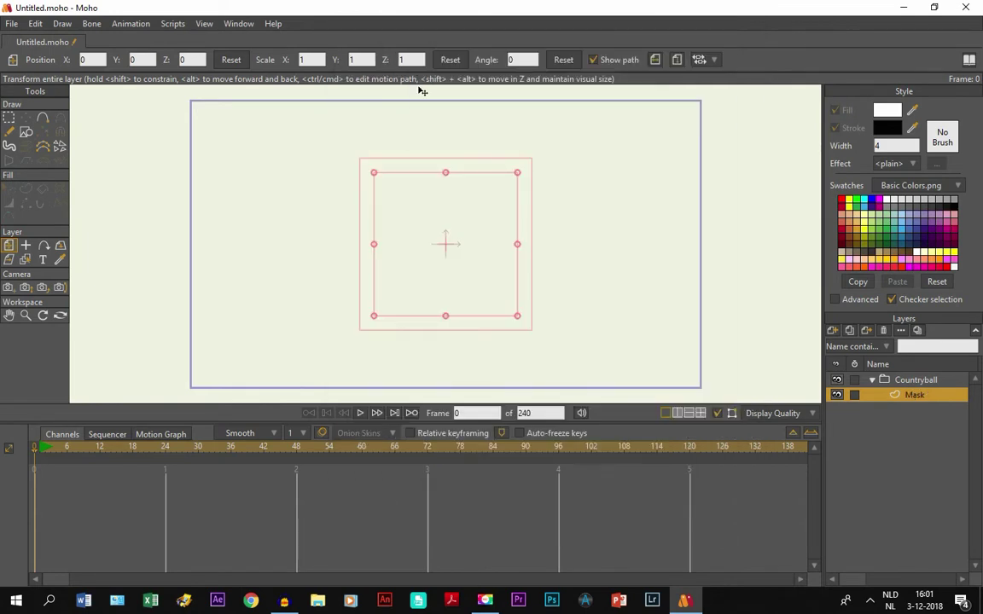
Draw an oval circle at the canvas centre on Mask with outline width 2.
left_click(26, 134)
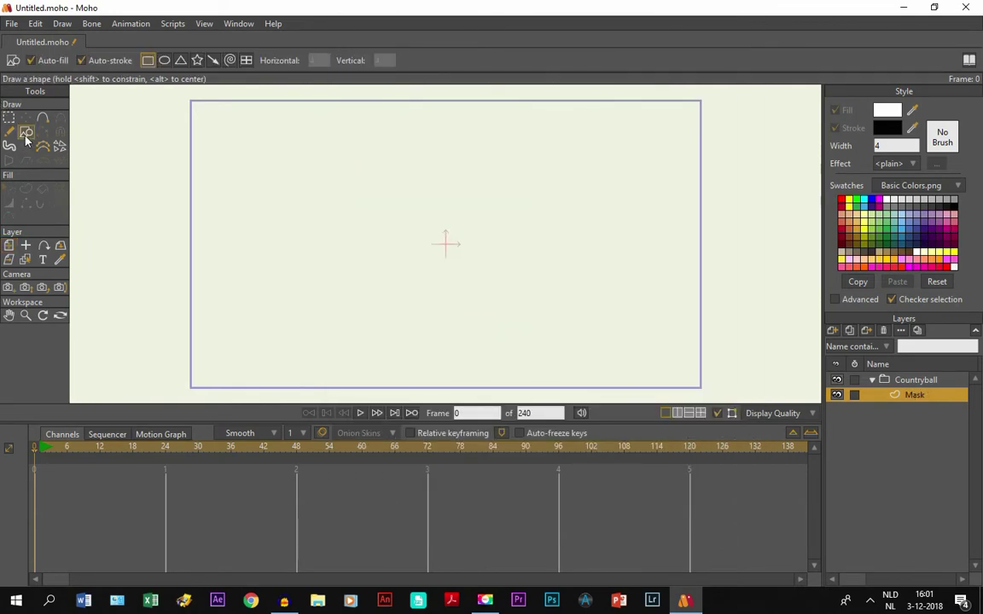
left_click(163, 60)
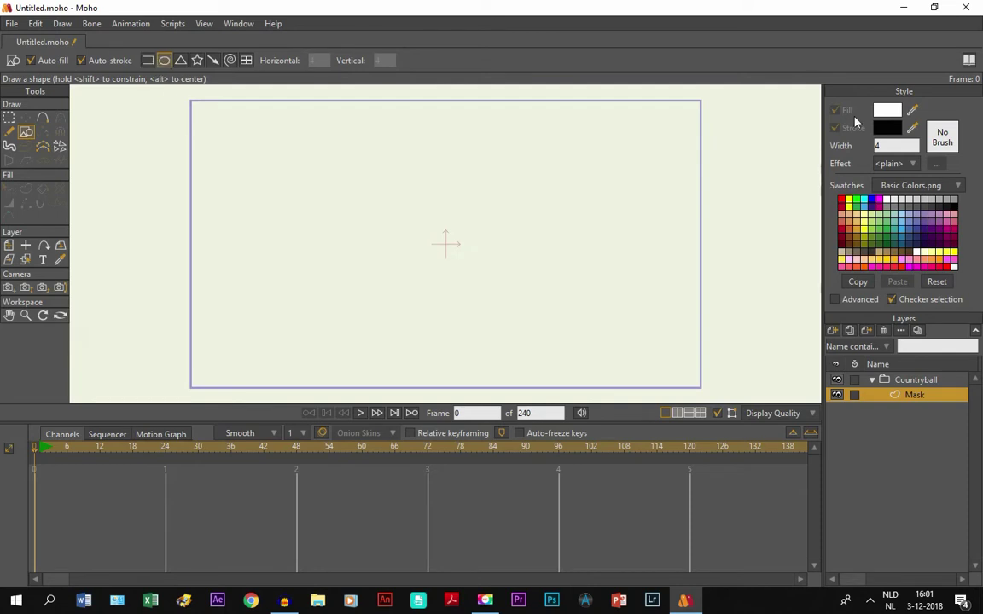
left_click(876, 145)
type("2")
key("Return")
left_click_drag(403, 208, 487, 289)
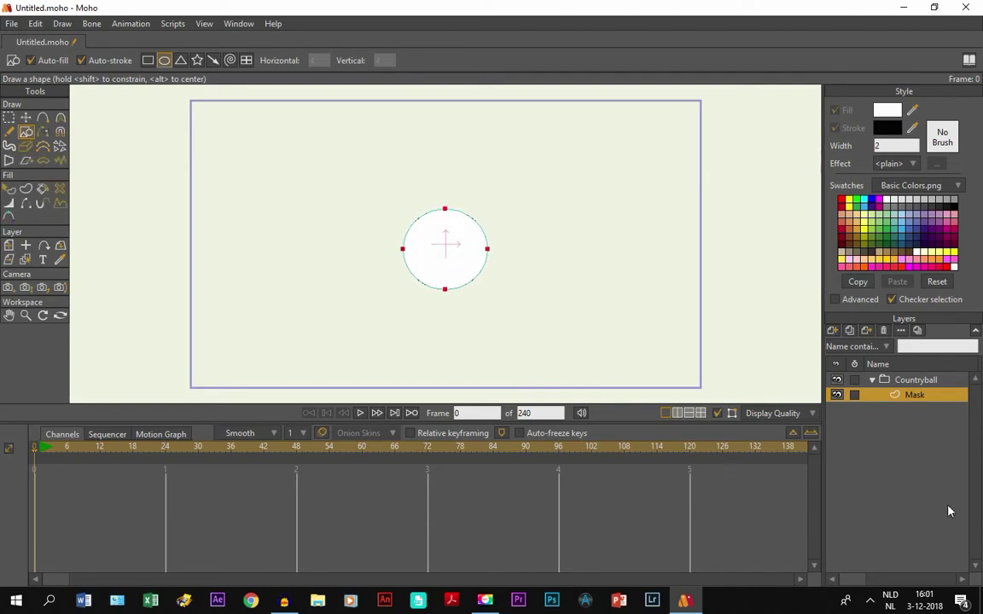
Add a vector layer named Flag above Mask in the Countryball group.
left_click(833, 330)
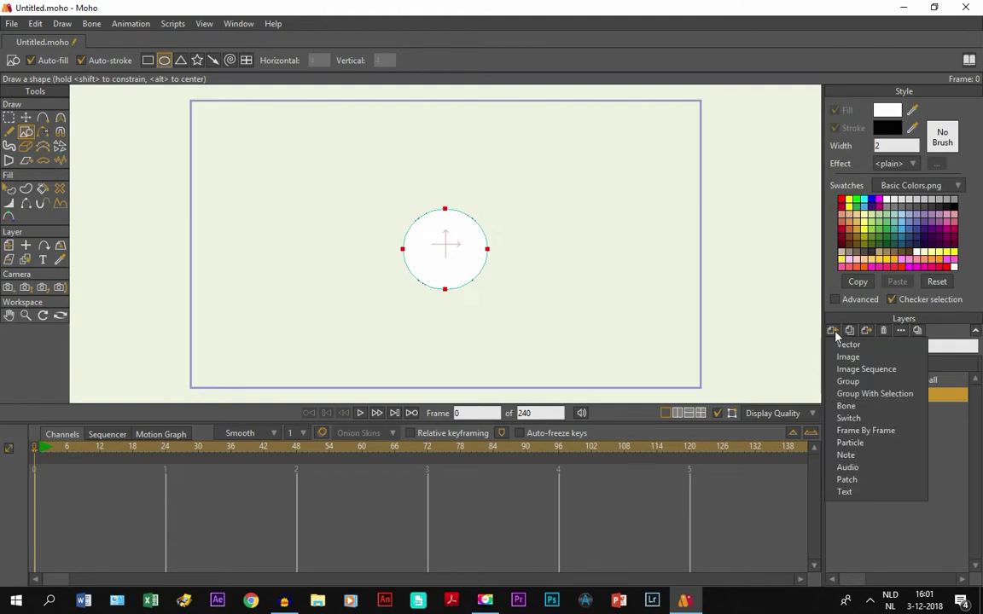
left_click(847, 344)
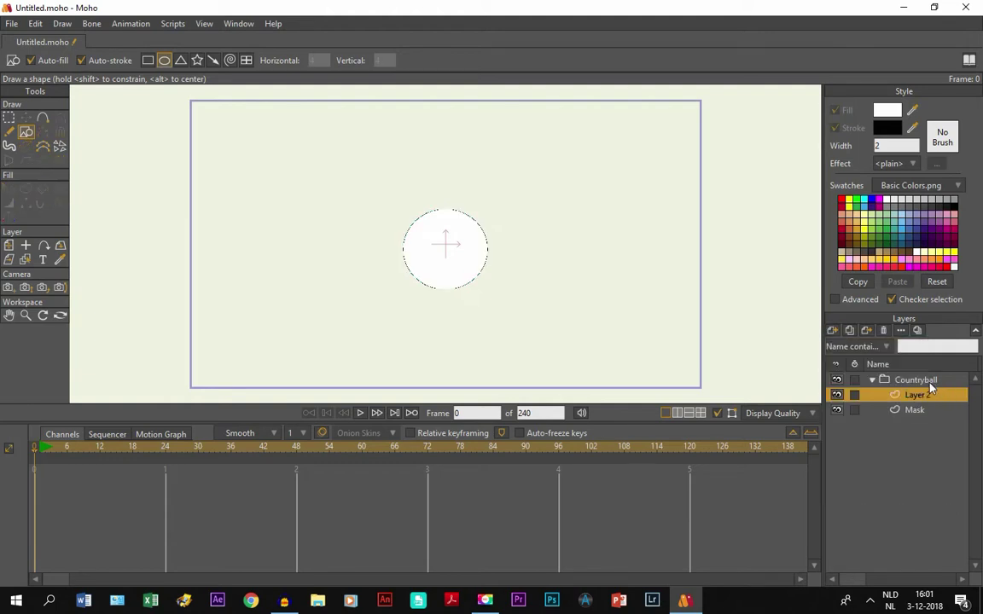
double_click(911, 397)
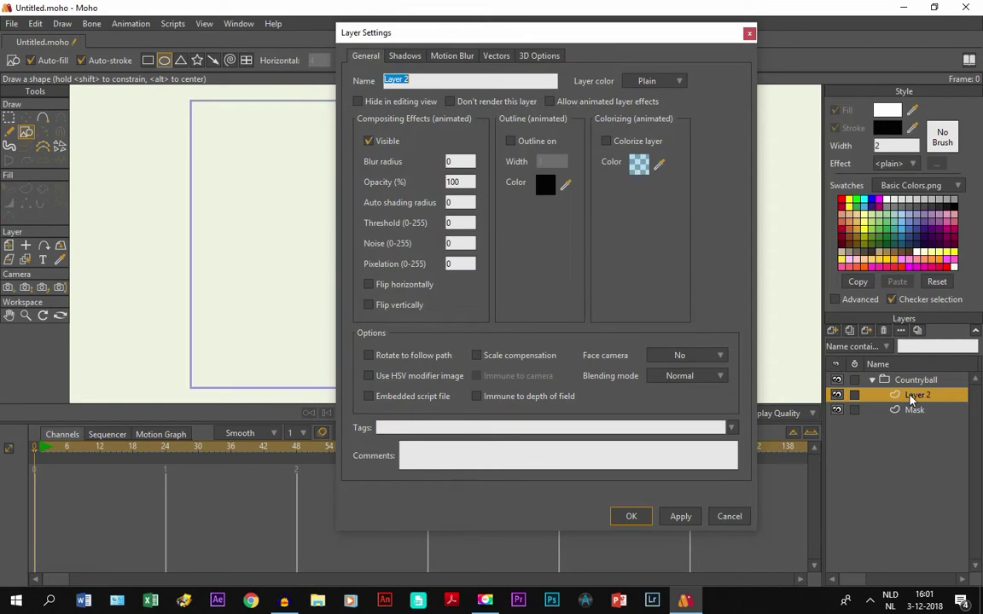
type("Flag")
key("Return")
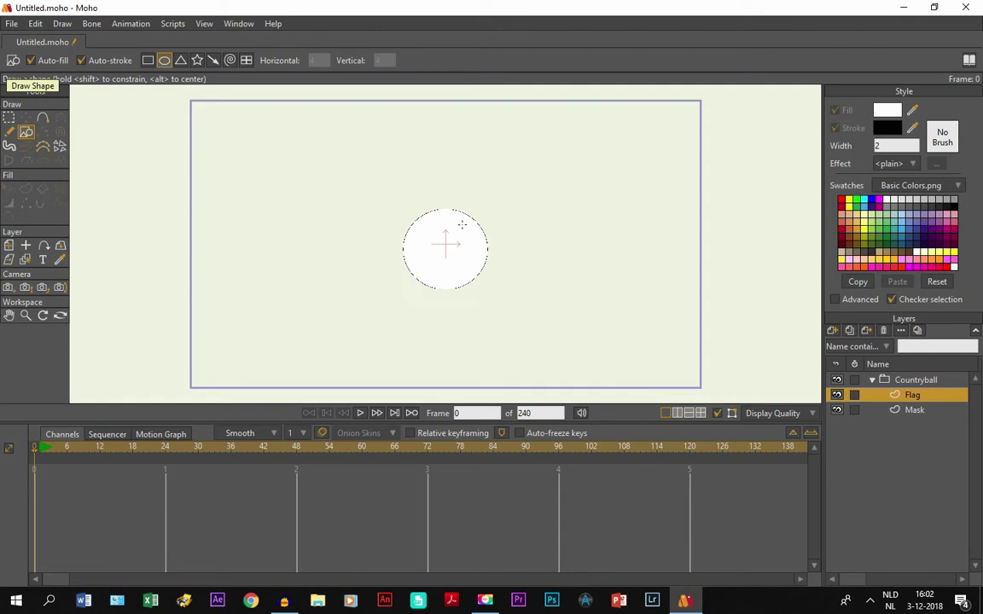
Draw a red rectangle with no outline across the top of the circle.
scroll(458, 225, "up", 2)
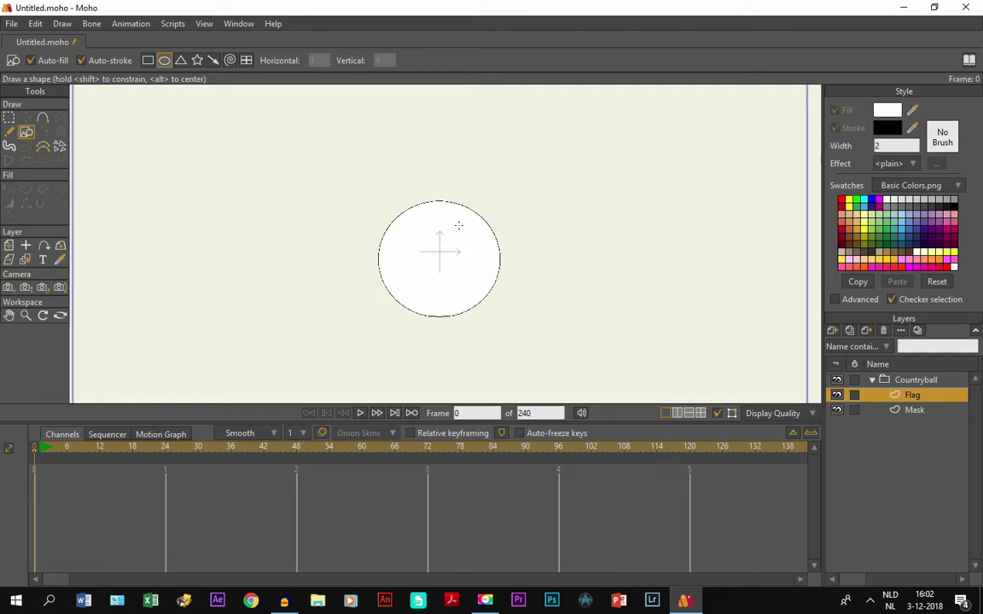
left_click(841, 200)
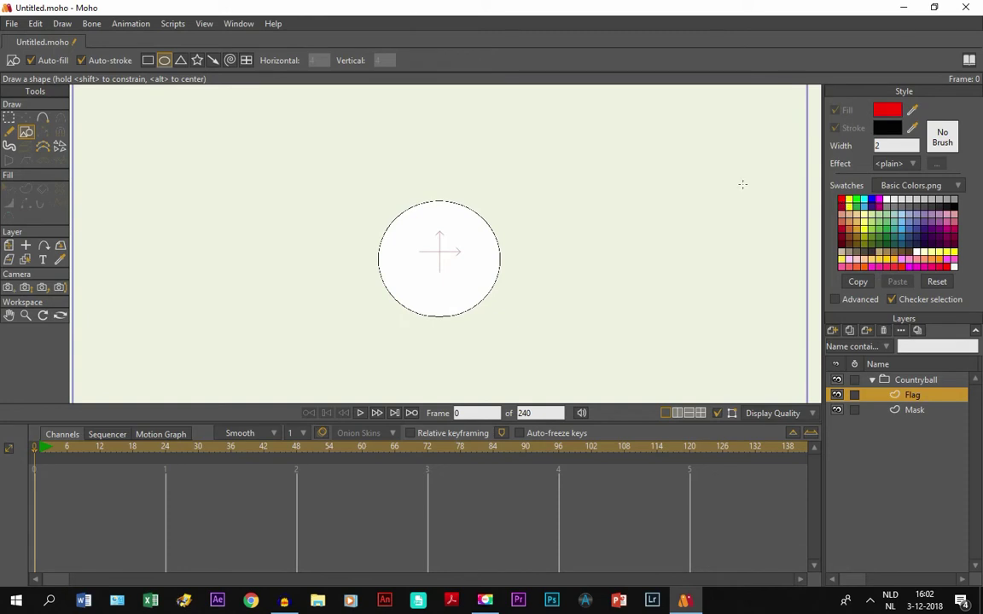
left_click(149, 60)
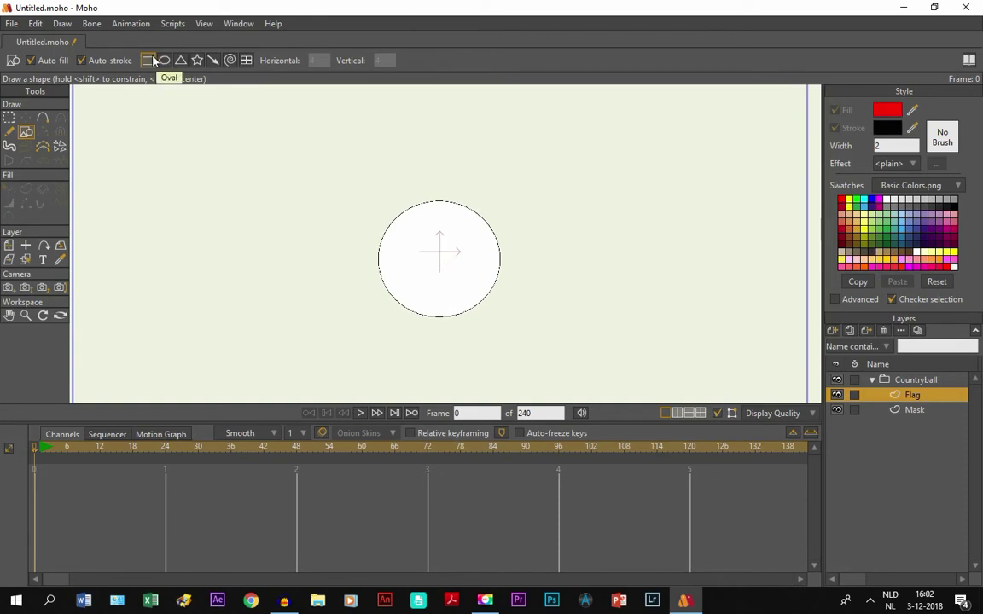
left_click(81, 61)
mouse_move(330, 174)
left_mouse_down()
mouse_move(522, 245)
mouse_move(559, 229)
left_mouse_up()
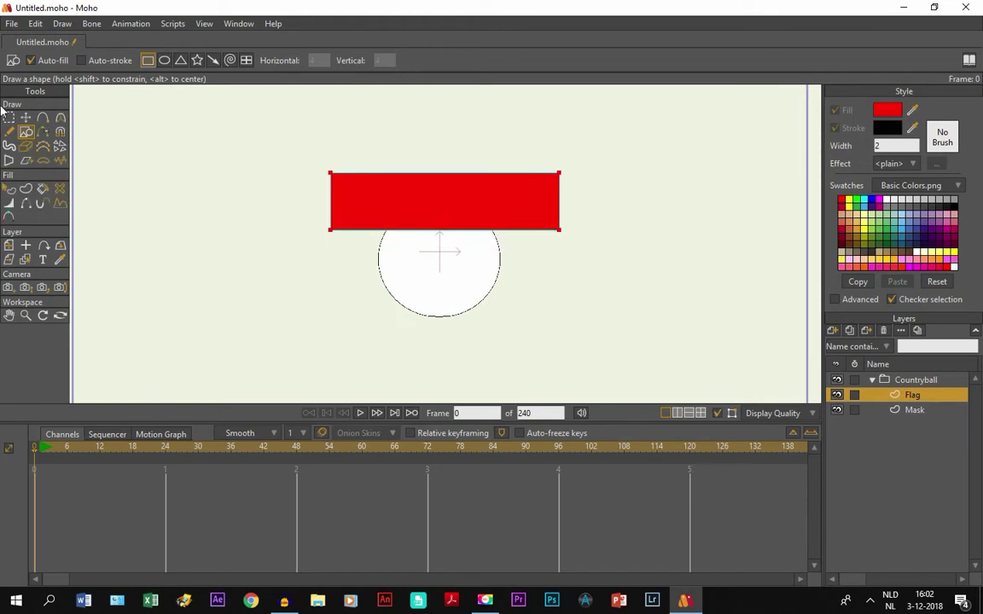
Drag a second red band down just below the first.
left_click(26, 116)
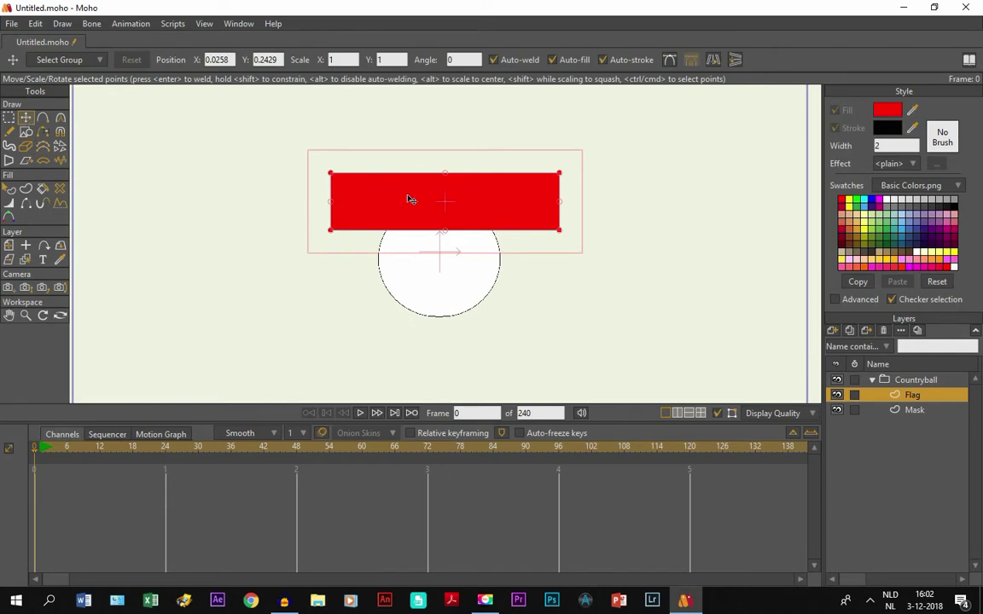
scroll(409, 200, "up", 3)
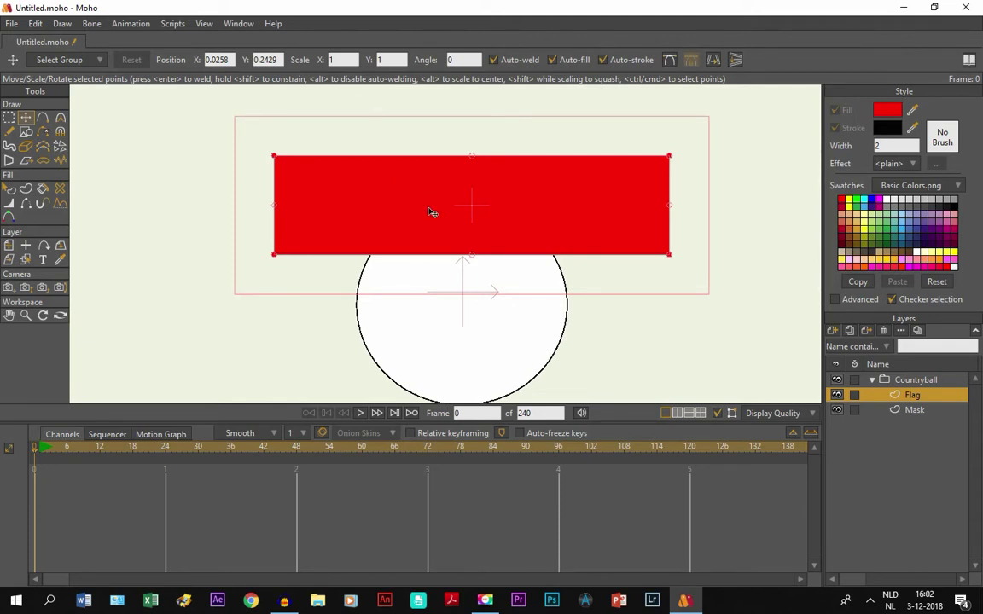
left_click_drag(434, 213, 444, 313)
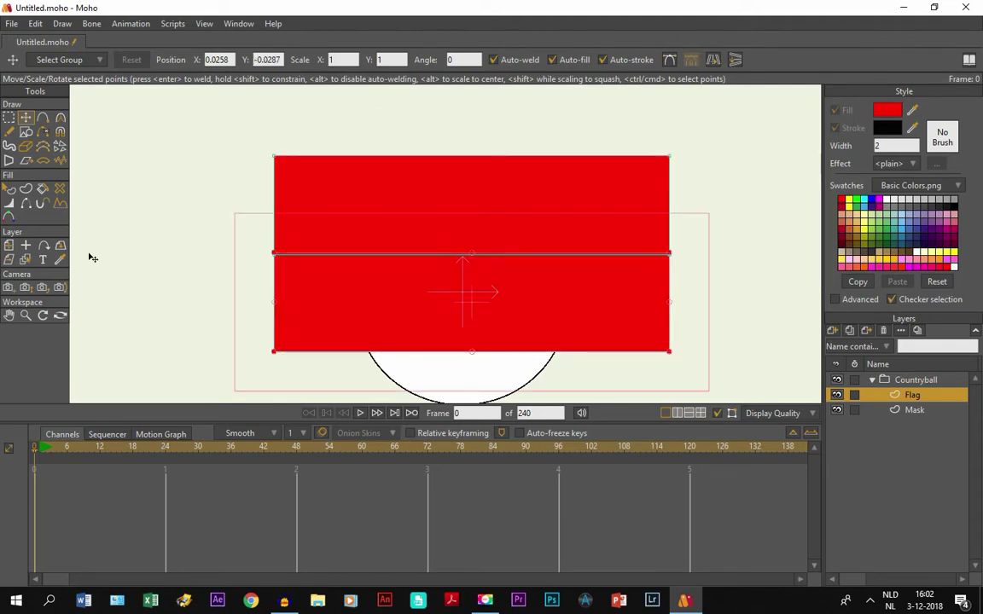
Recolour the lower red band white.
left_click(9, 189)
left_click(454, 303)
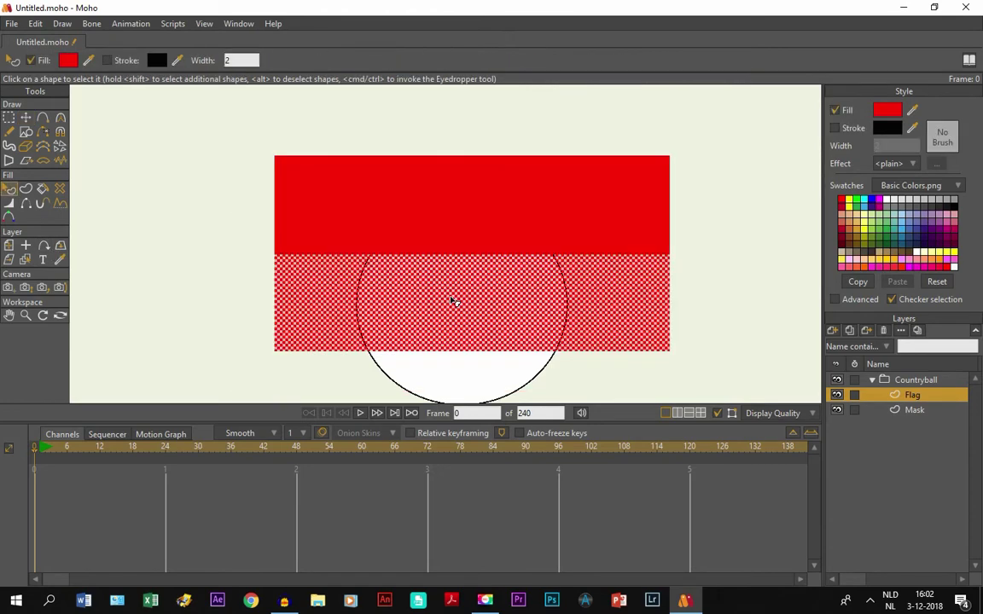
left_click(888, 200)
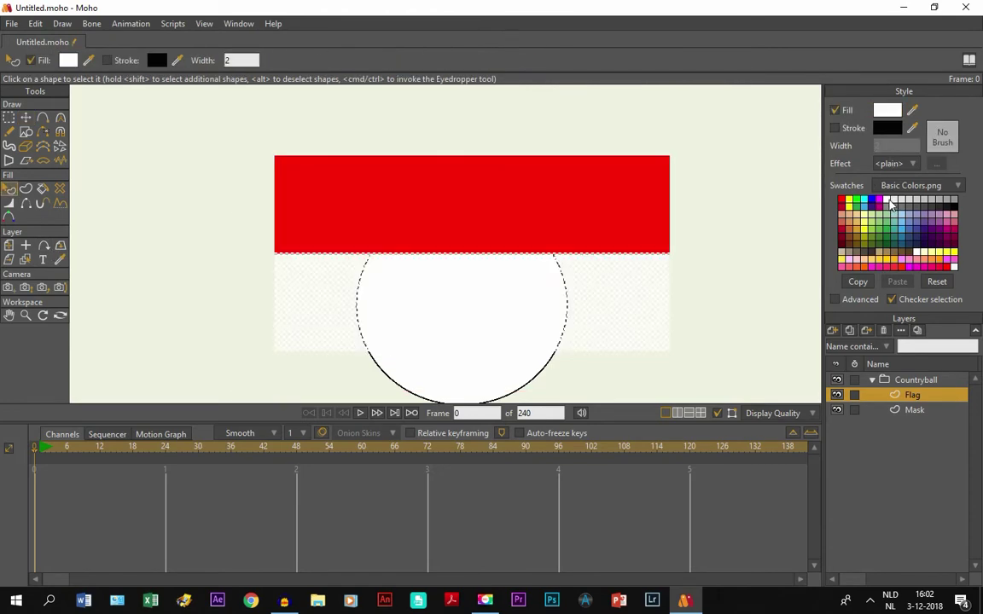
Copy and paste the white stripe, moving the duplicate down as a bottom stripe.
left_click(26, 117)
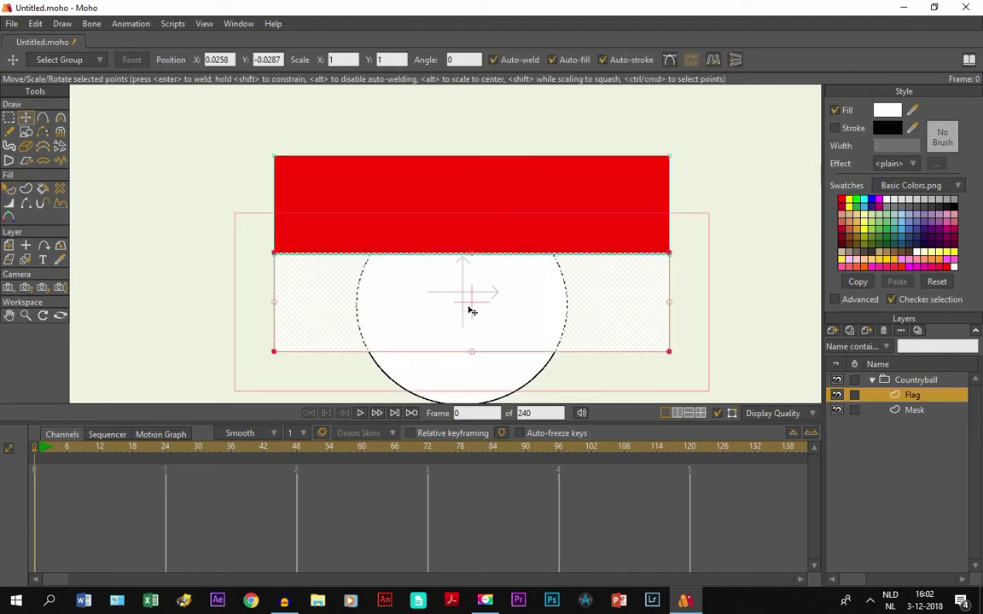
left_click(36, 23)
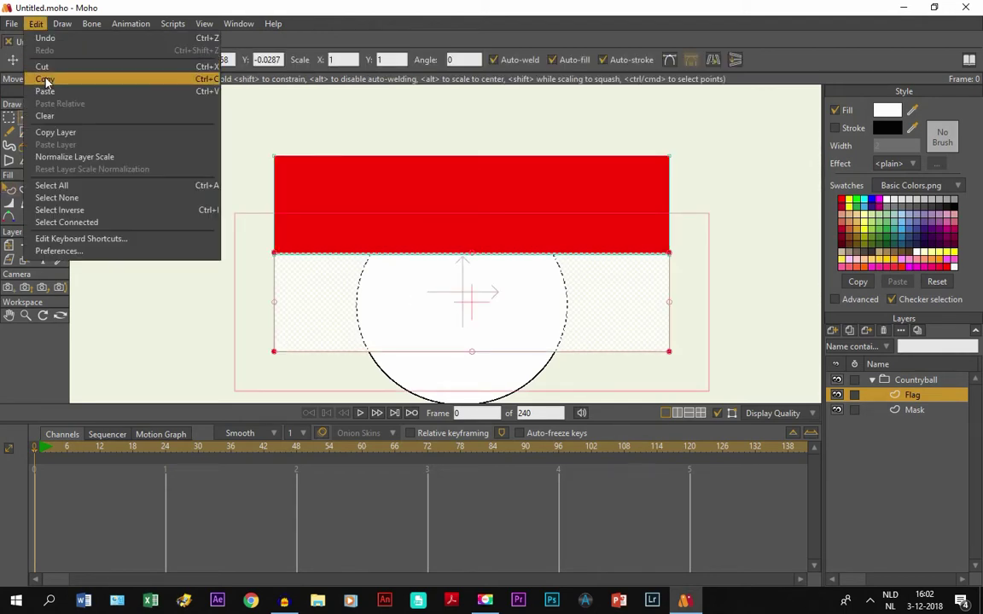
left_click(45, 79)
left_click(36, 23)
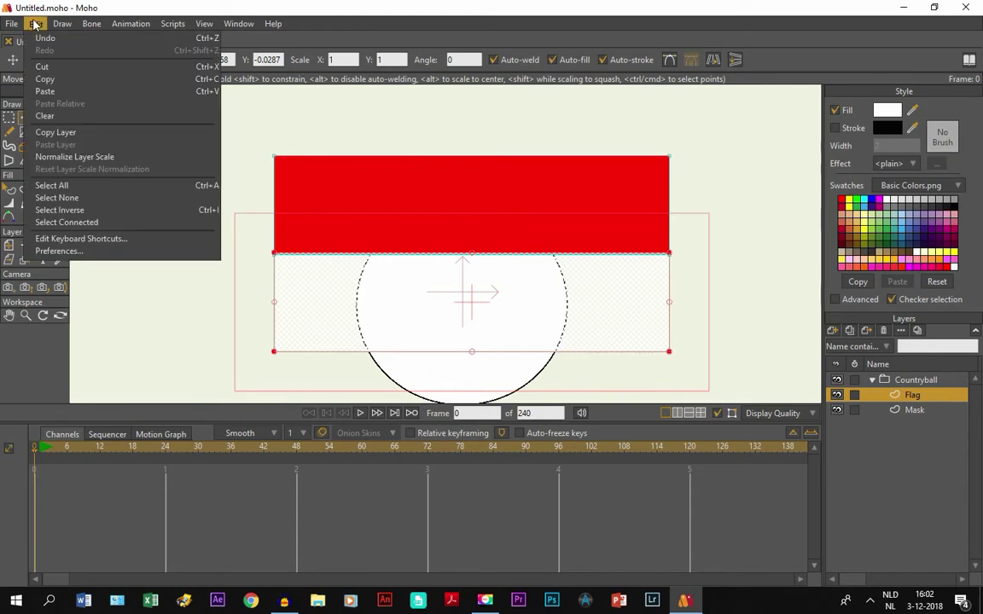
left_click(47, 89)
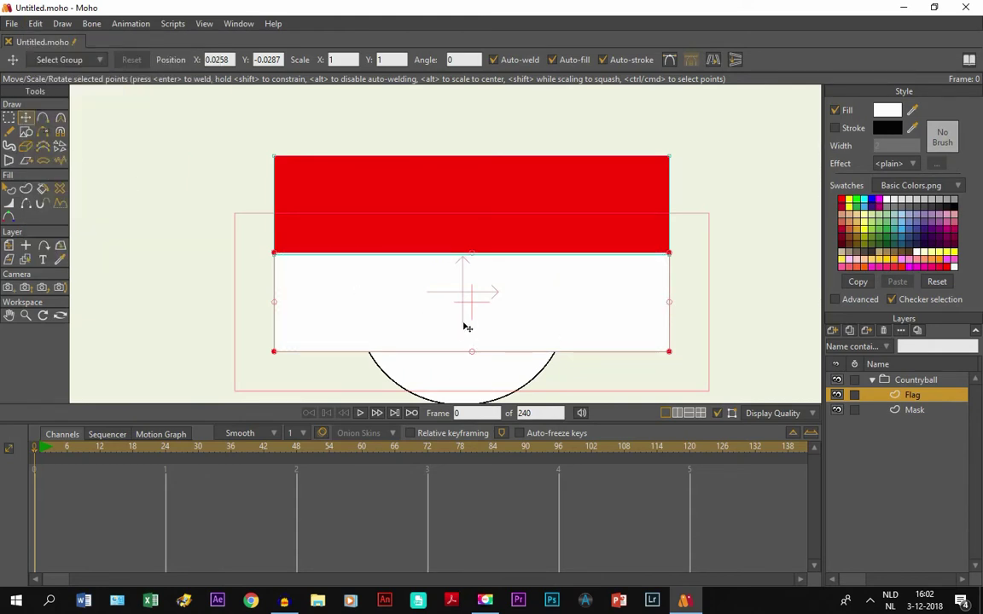
left_click_drag(467, 328, 456, 414)
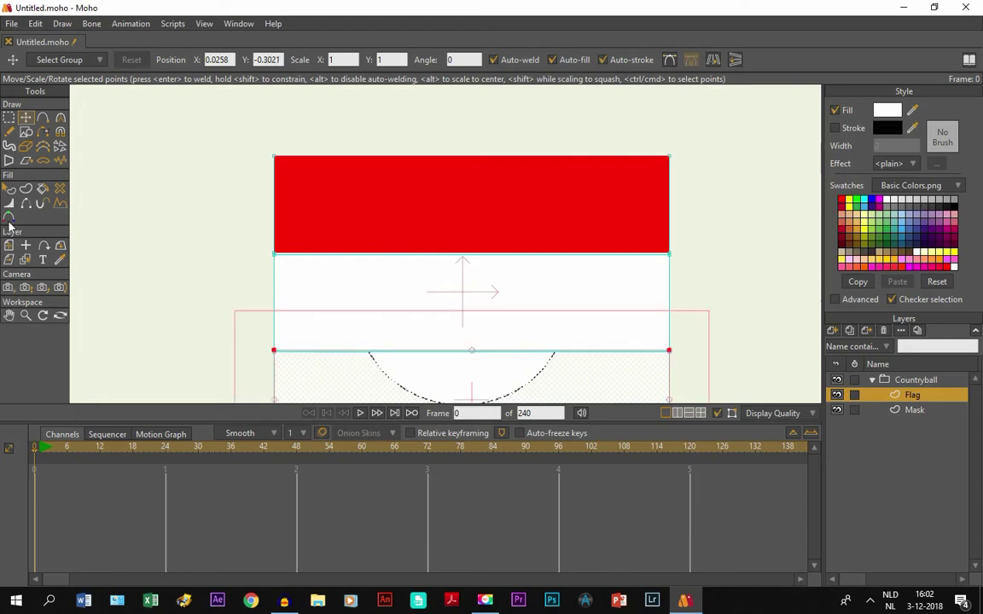
Colour the bottom stripe blue and reframe the view around the whole flag.
left_click(8, 189)
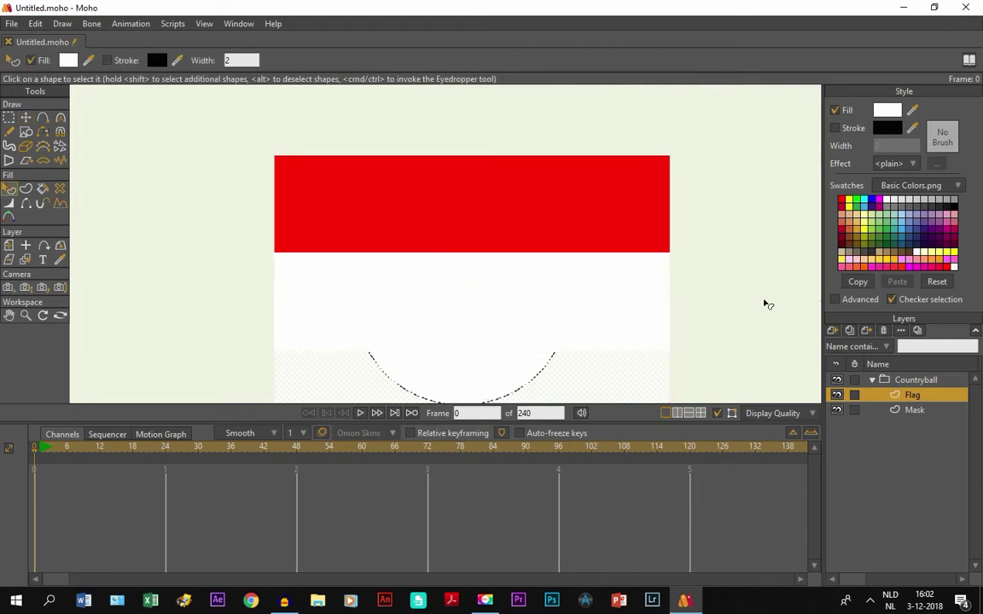
left_click(872, 201)
left_click(9, 316)
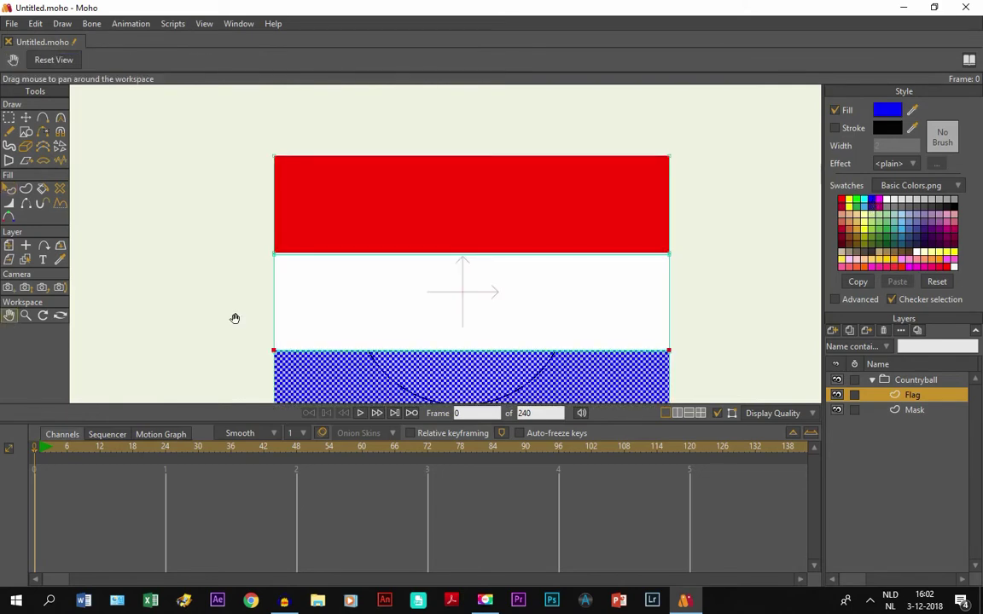
left_click_drag(234, 318, 329, 142)
scroll(333, 184, "down", 3)
left_click_drag(335, 223, 345, 271)
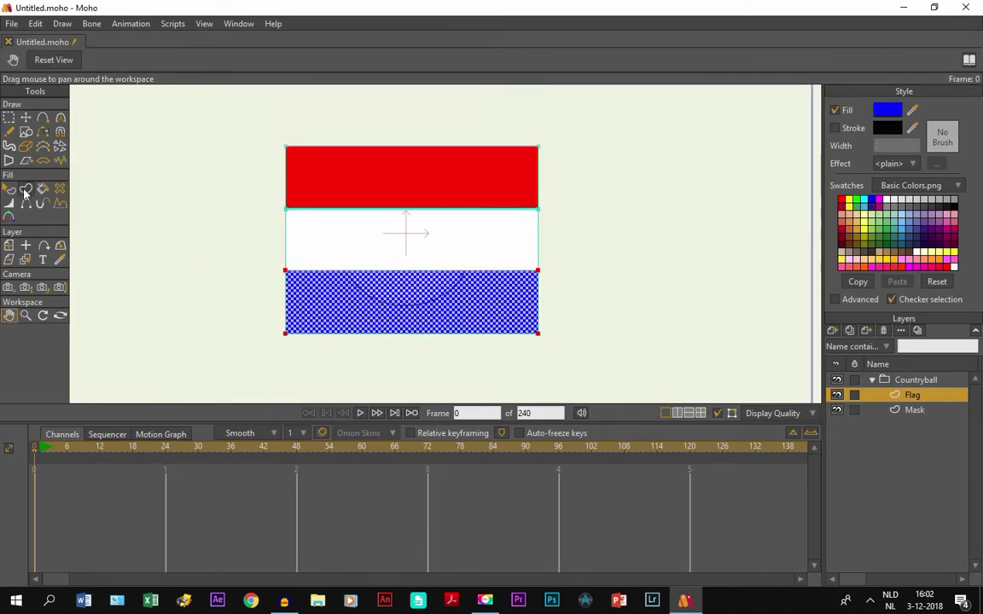
left_click(9, 245)
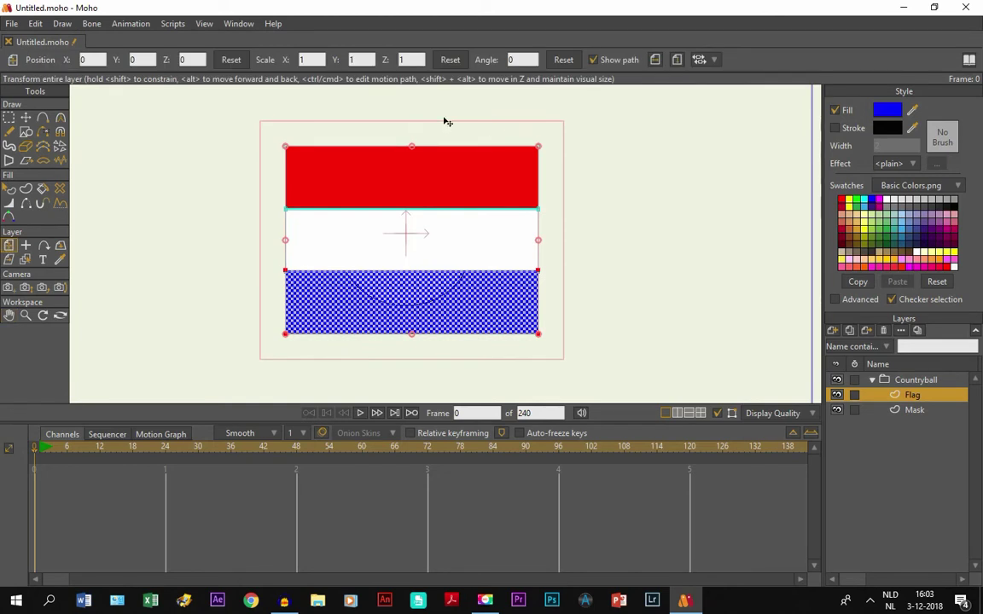
Hide the Flag layer and scale it to about three-quarters size over the circle.
left_click_drag(539, 148, 515, 168)
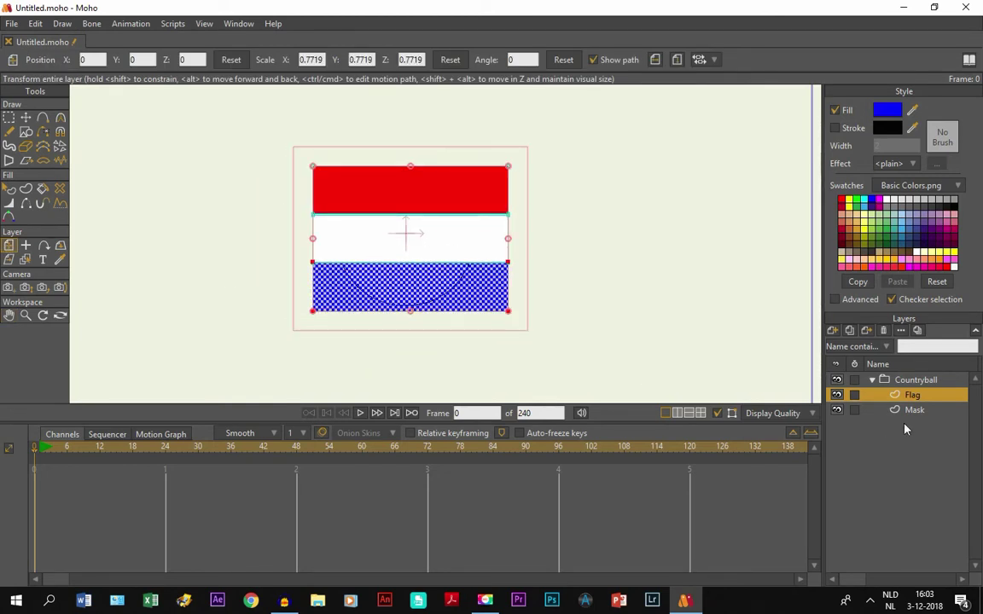
left_click(837, 395)
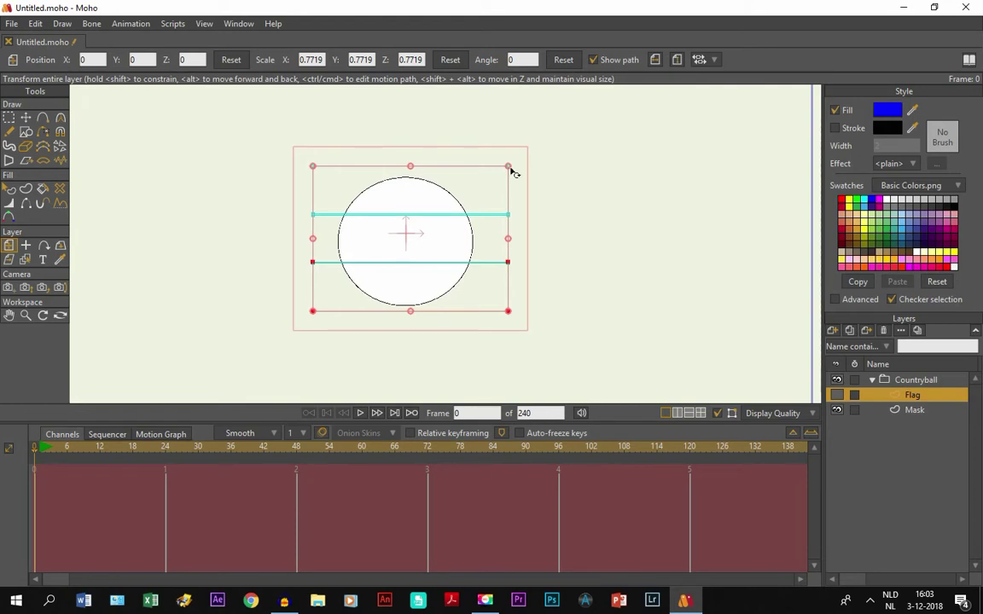
left_click_drag(508, 167, 439, 241)
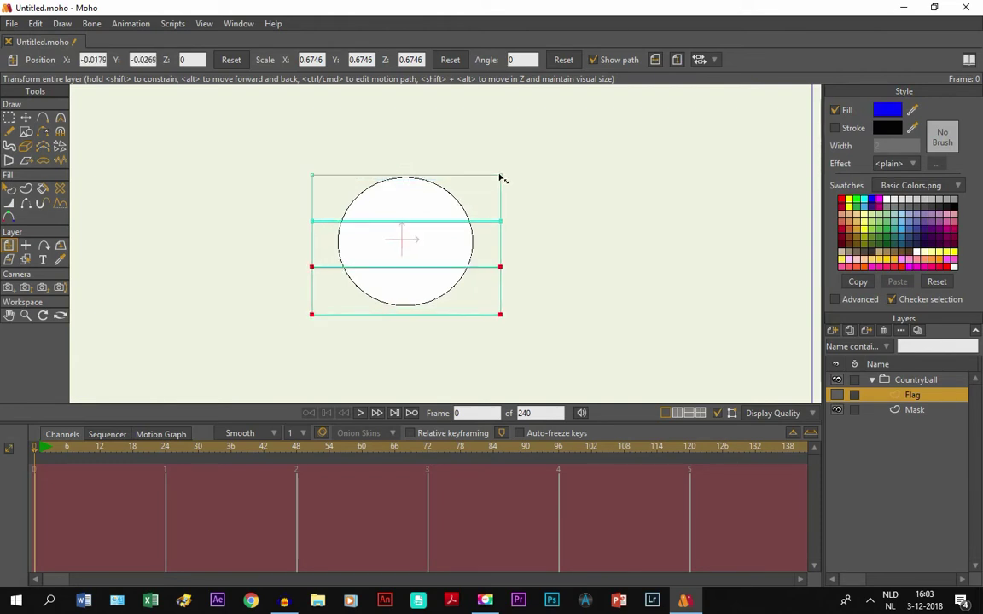
left_click_drag(495, 181, 405, 169)
scroll(405, 169, "up", 3)
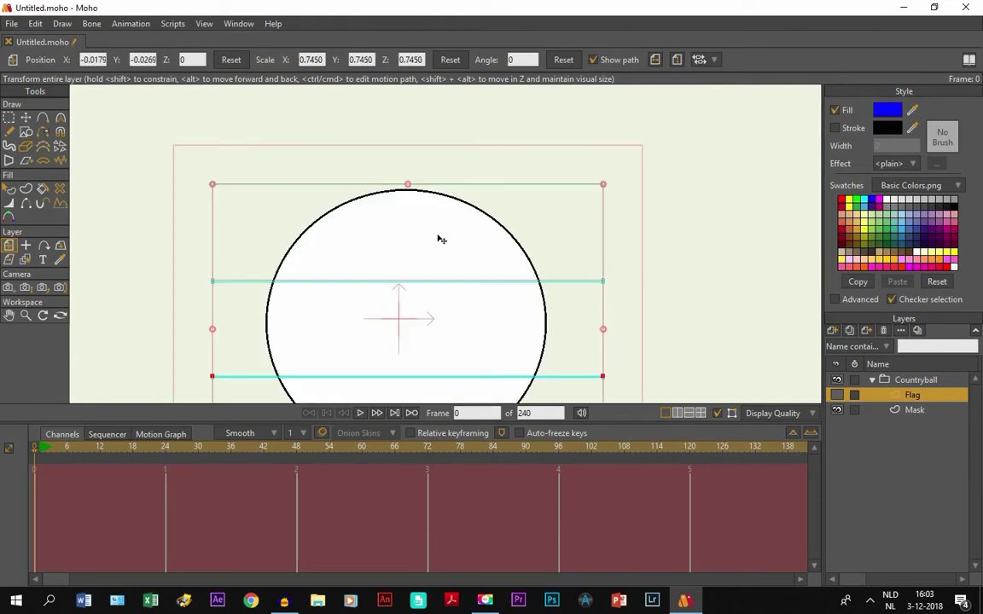
scroll(388, 361, "down", 3)
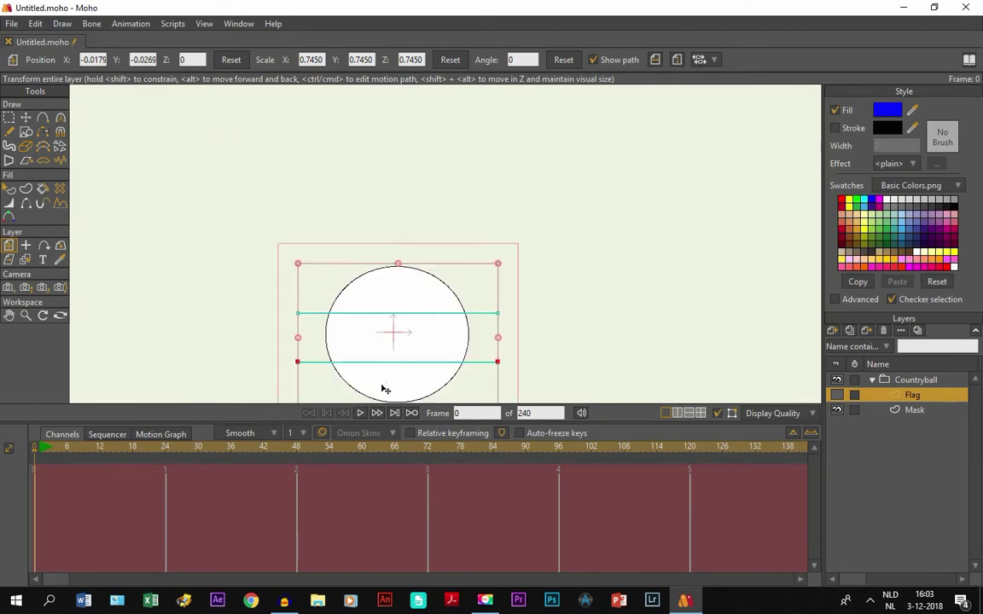
left_click(8, 314)
left_click_drag(492, 315, 488, 244)
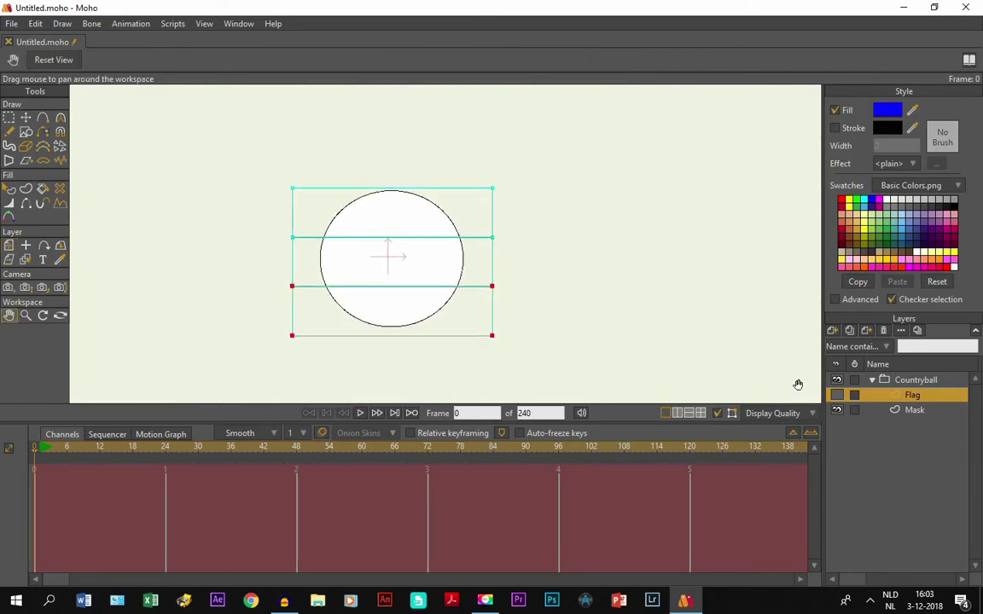
Show Flag again and set the Countryball group's masking to Hide all.
left_click(837, 395)
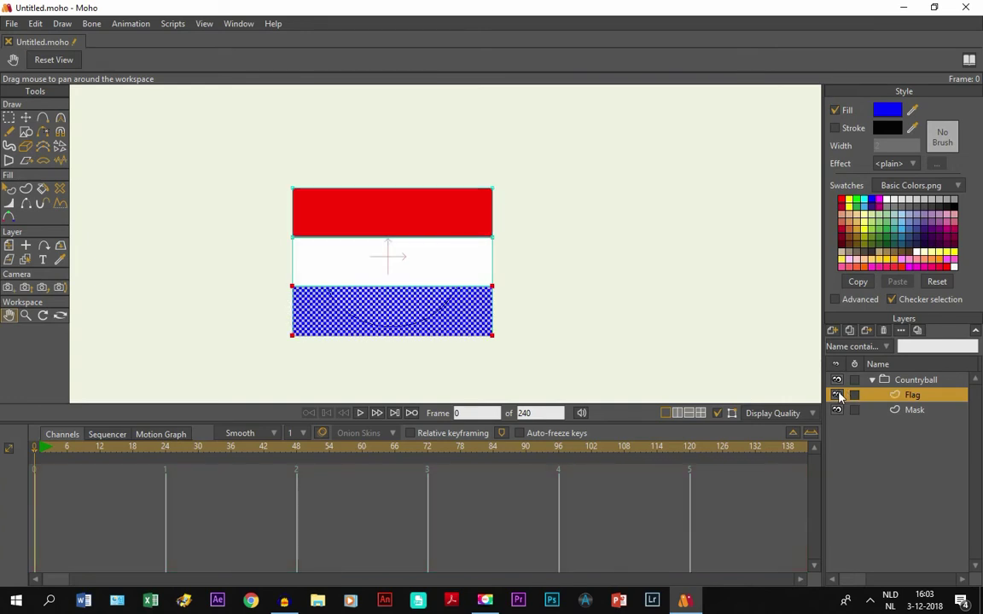
double_click(952, 381)
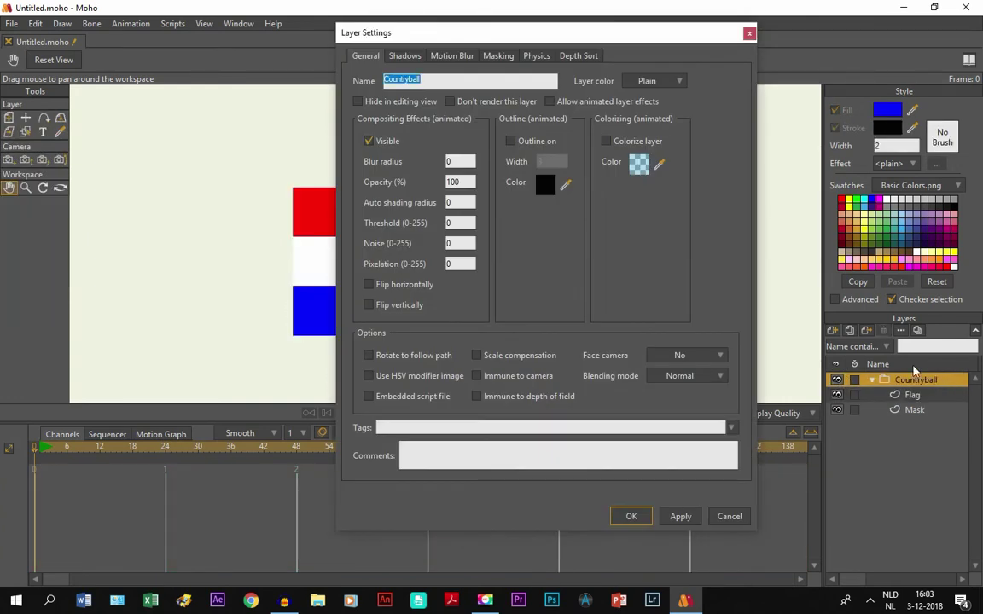
left_click(498, 56)
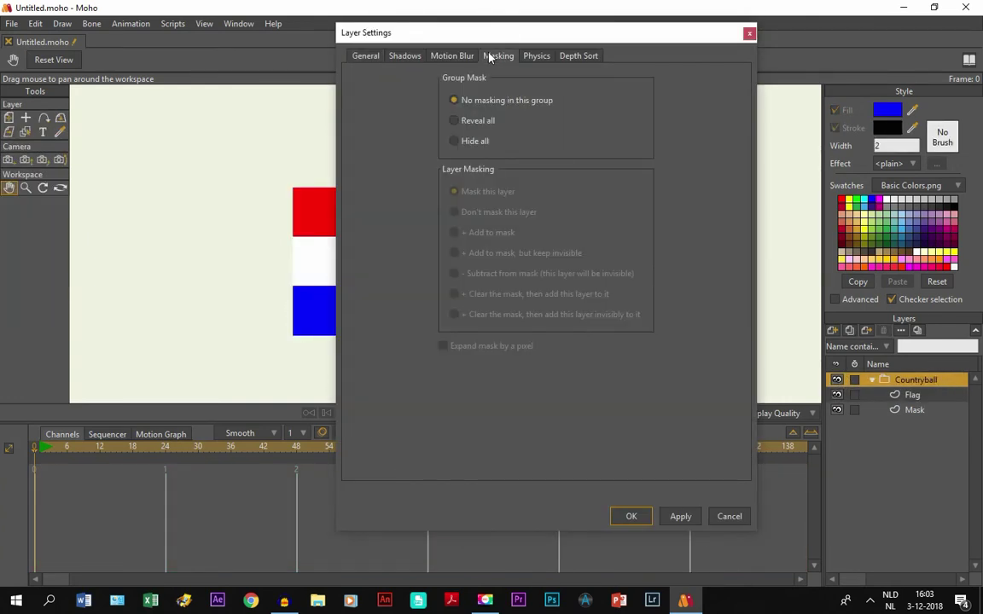
left_click(454, 142)
left_click(632, 517)
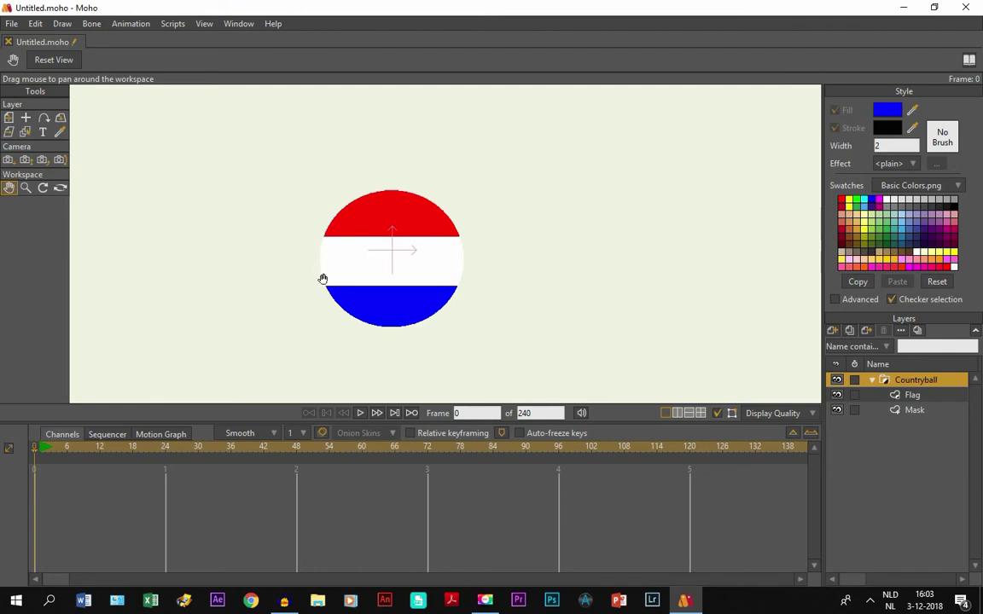
Nudge the masked flag ball into place with Transform Layer.
scroll(461, 294, "down", 3)
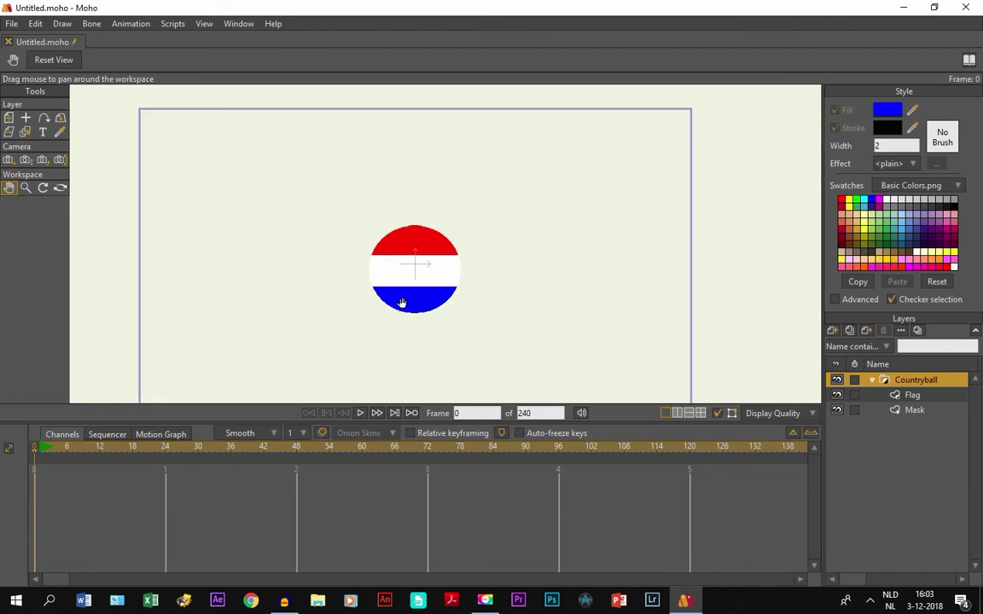
left_click(8, 117)
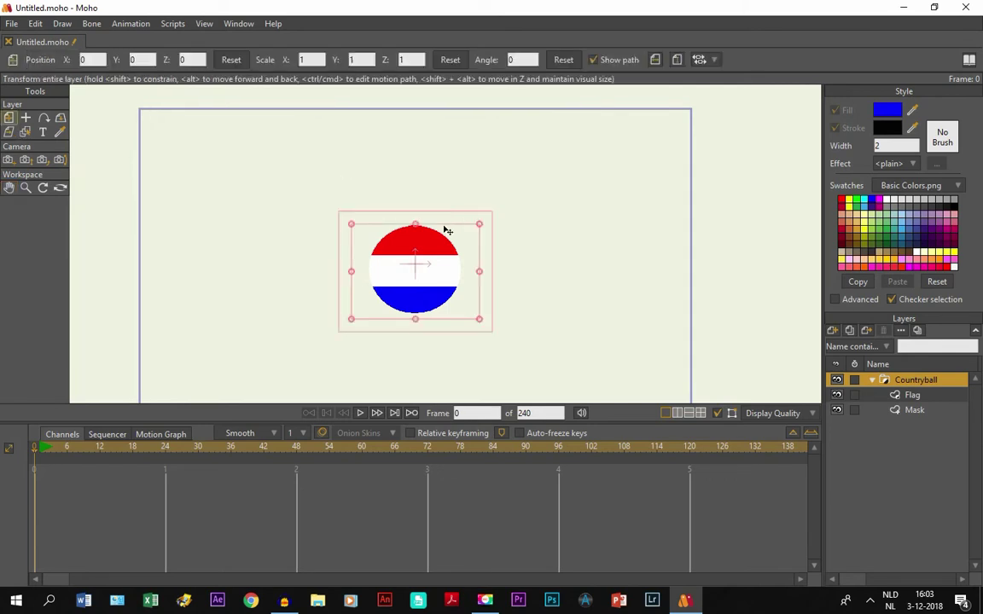
mouse_move(405, 262)
left_mouse_down()
mouse_move(355, 292)
mouse_move(405, 260)
left_mouse_up()
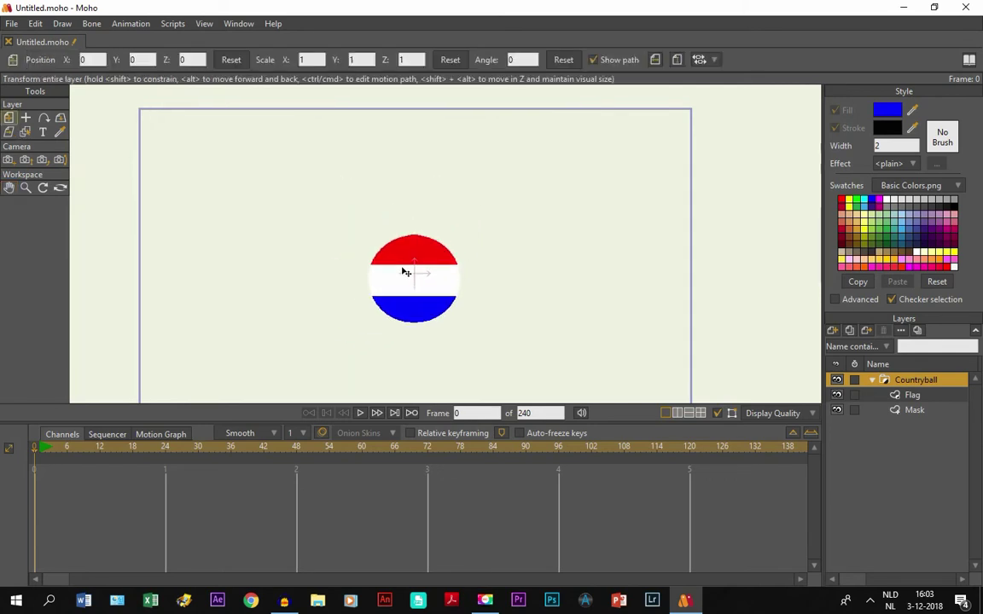
left_click_drag(406, 272, 406, 263)
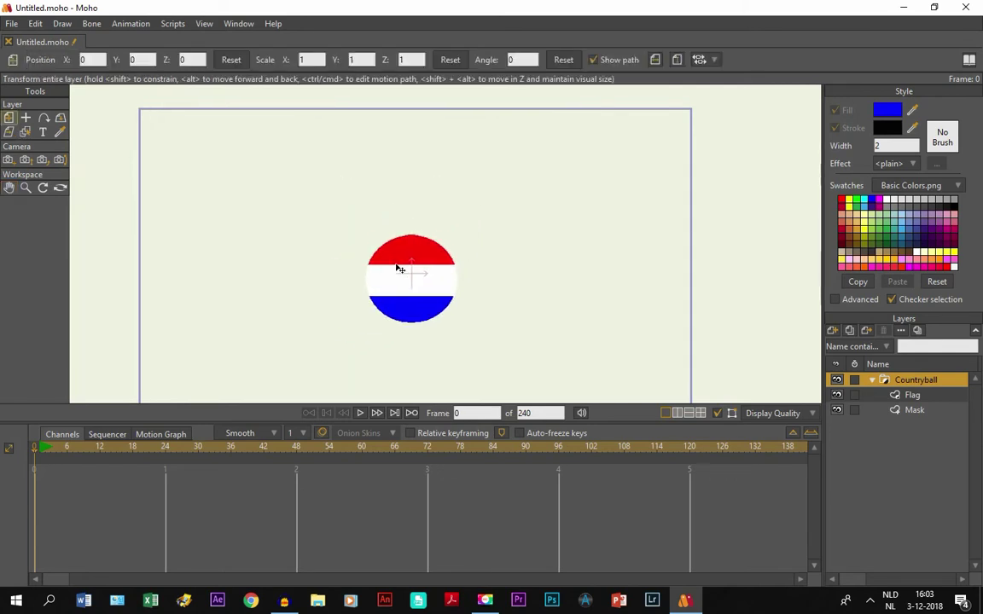
Inspect the Mask and Flag layers alternately, then select the Countryball group.
left_click(914, 411)
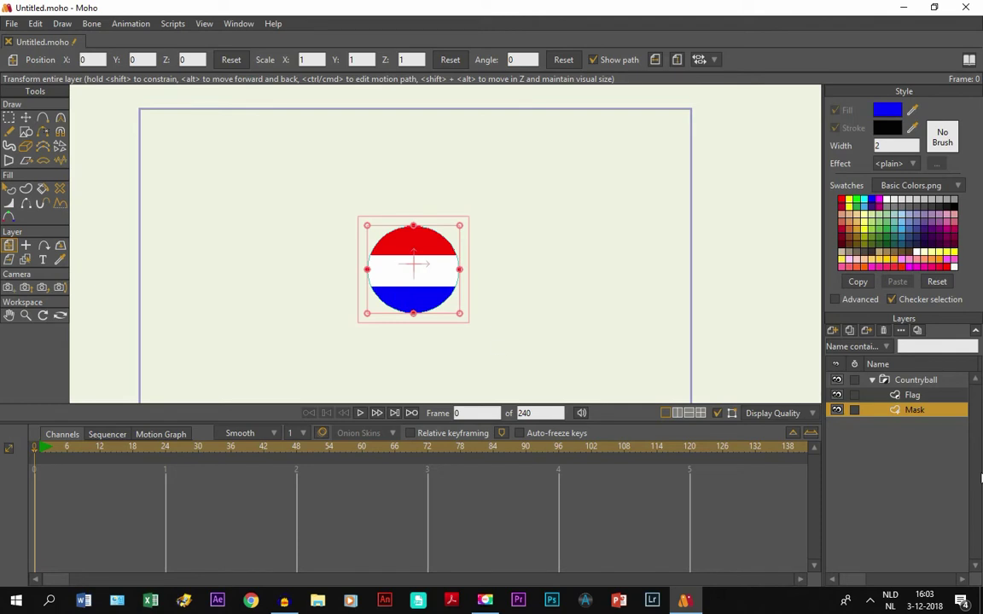
left_click(910, 397)
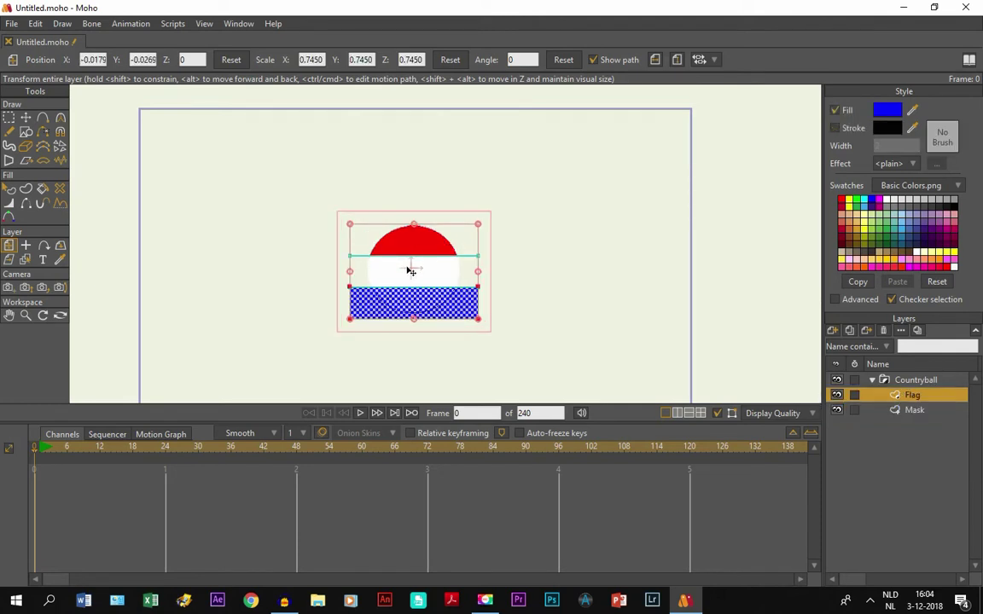
left_click(913, 409)
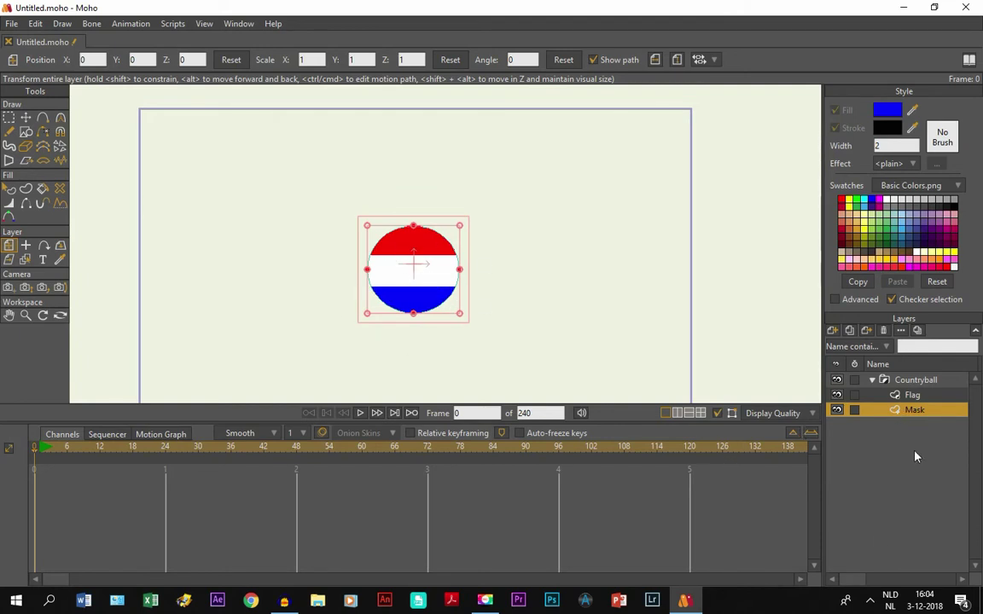
left_click(913, 395)
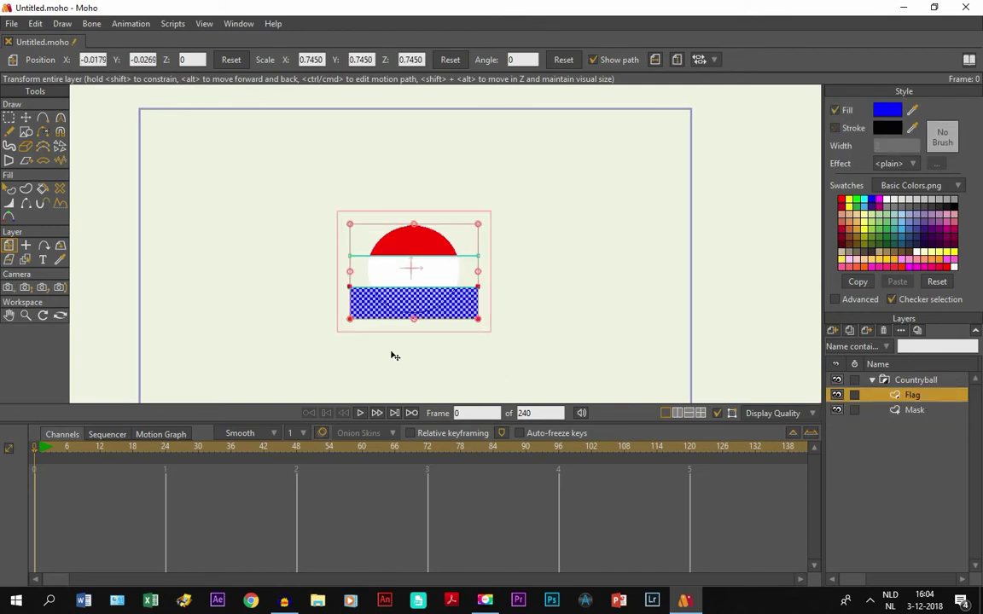
left_click(910, 412)
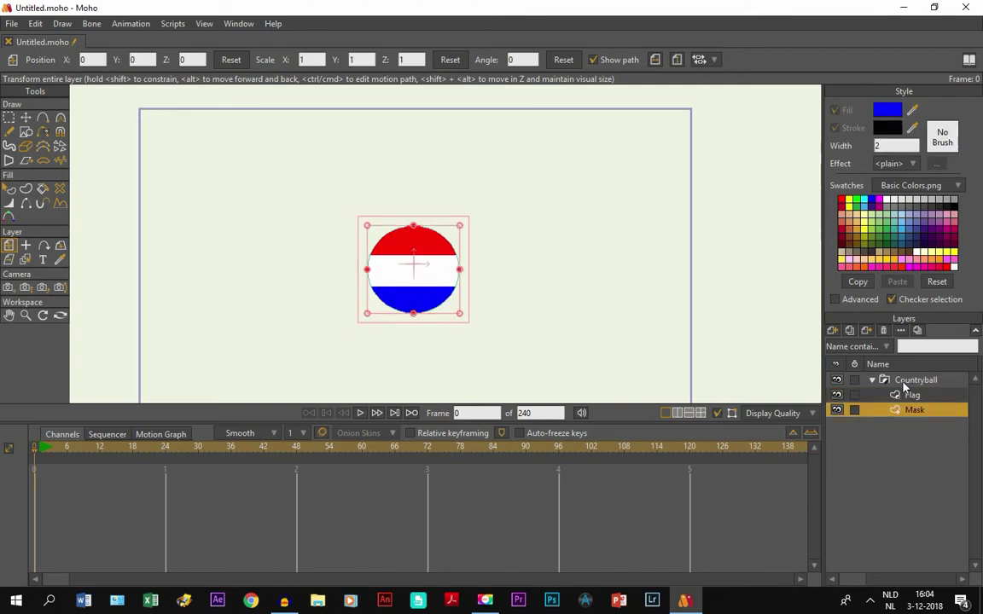
left_click(906, 384)
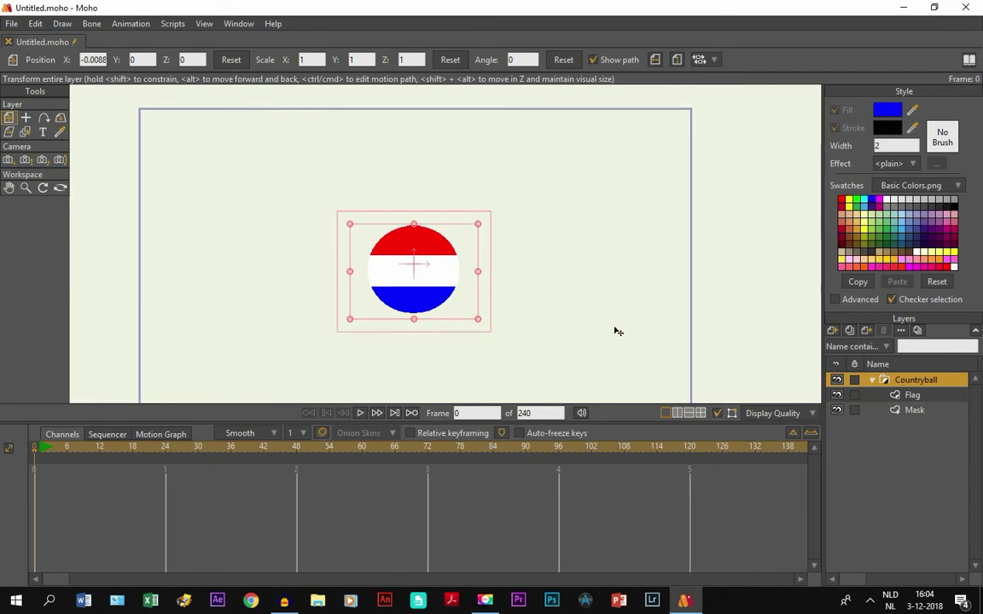
Collapse the group, shift the flag ball left, and add a vector layer named Countryball.
left_click(872, 383)
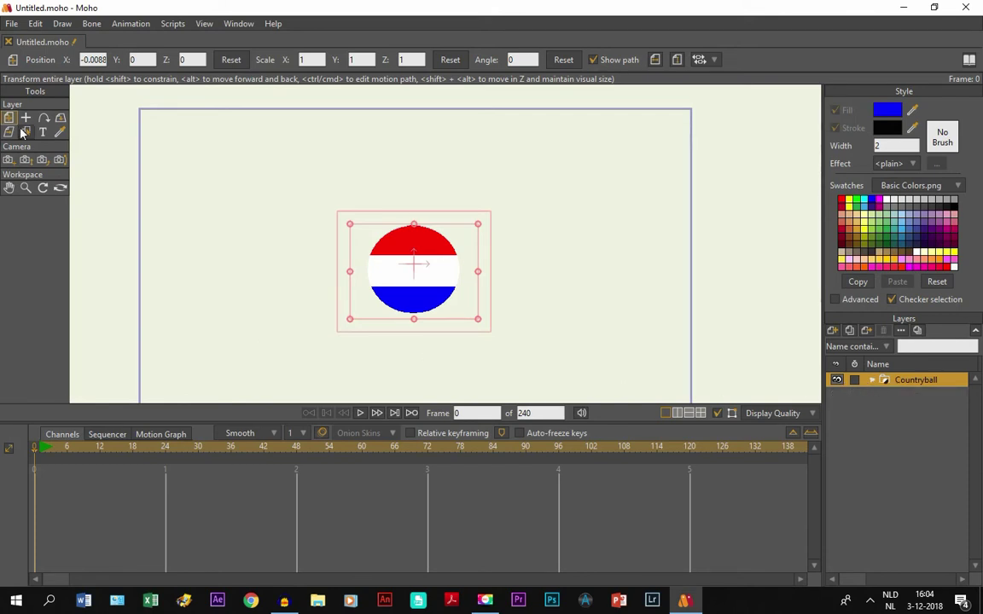
left_click_drag(436, 287, 264, 292)
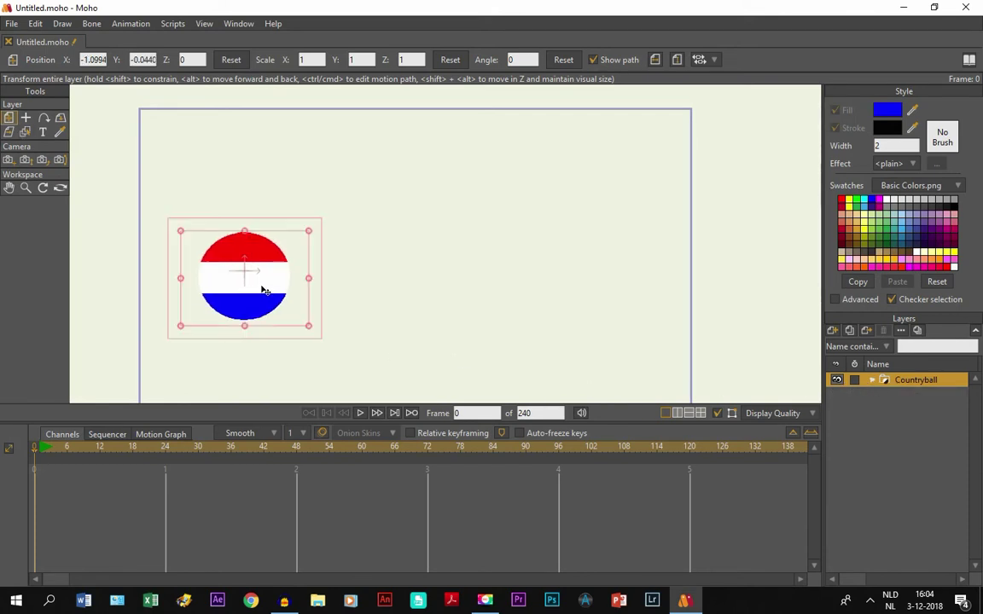
left_click(832, 332)
left_click(843, 344)
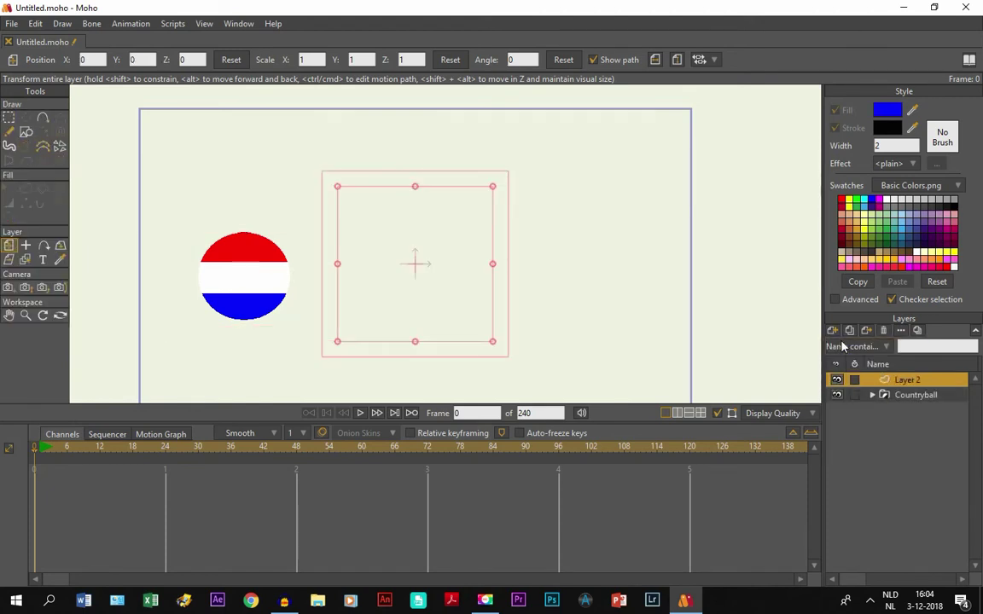
key("Caps_Lock")
type("C")
key("Caps_Lock")
type("o")
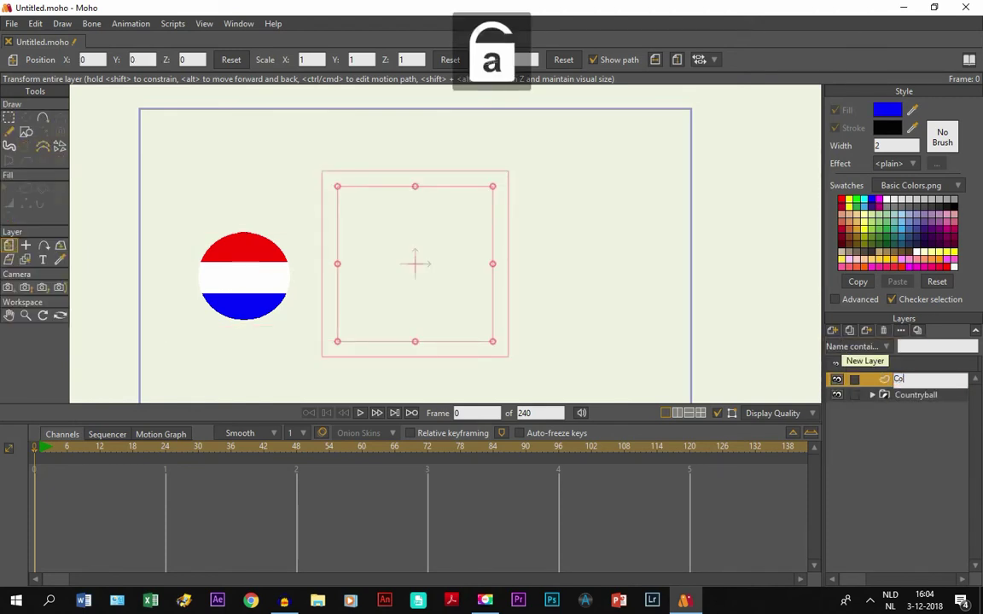
type("untryball")
key("Return")
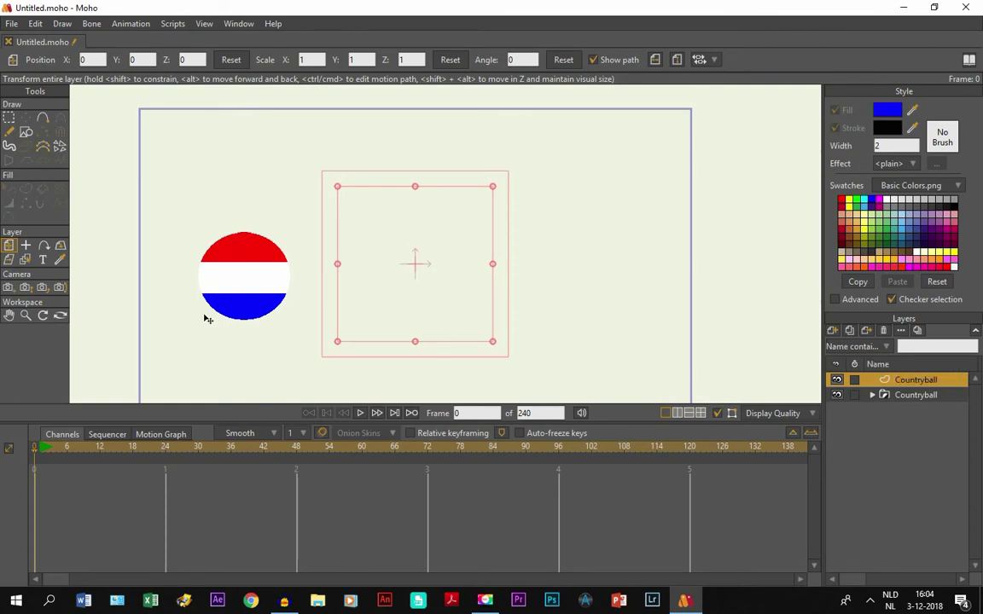
Draw a blue oval circle to the right of the flag ball.
left_click(26, 134)
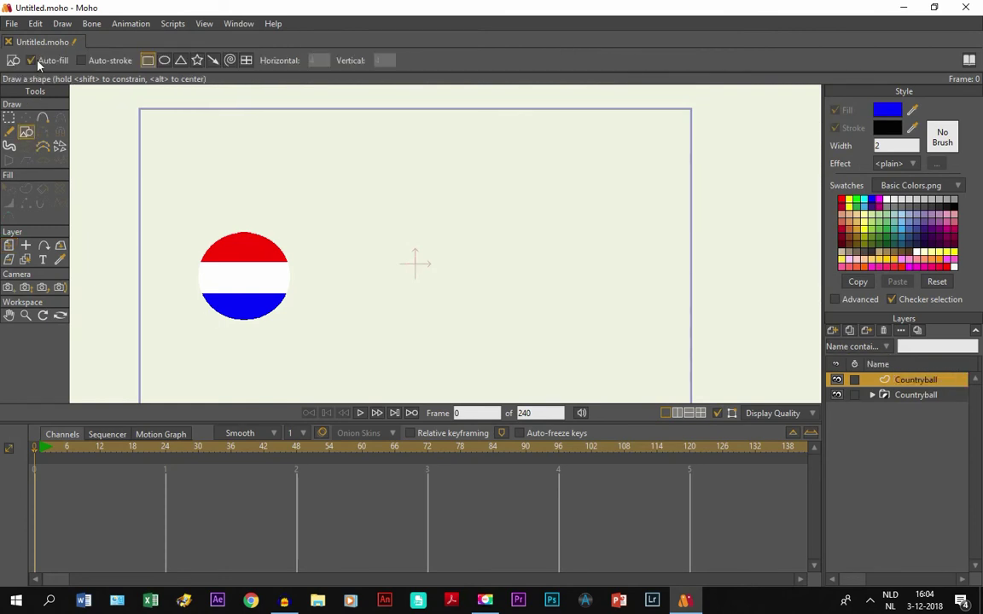
left_click(163, 60)
left_click_drag(383, 232, 487, 326)
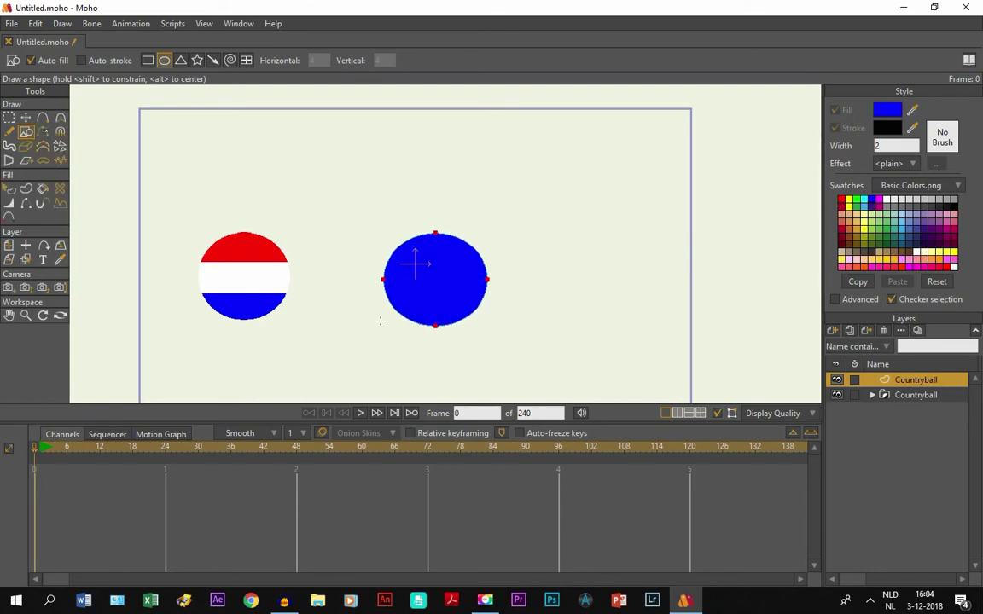
Select the blue circle and open the Style panel's fill Effect list.
left_click(8, 189)
left_click(458, 274)
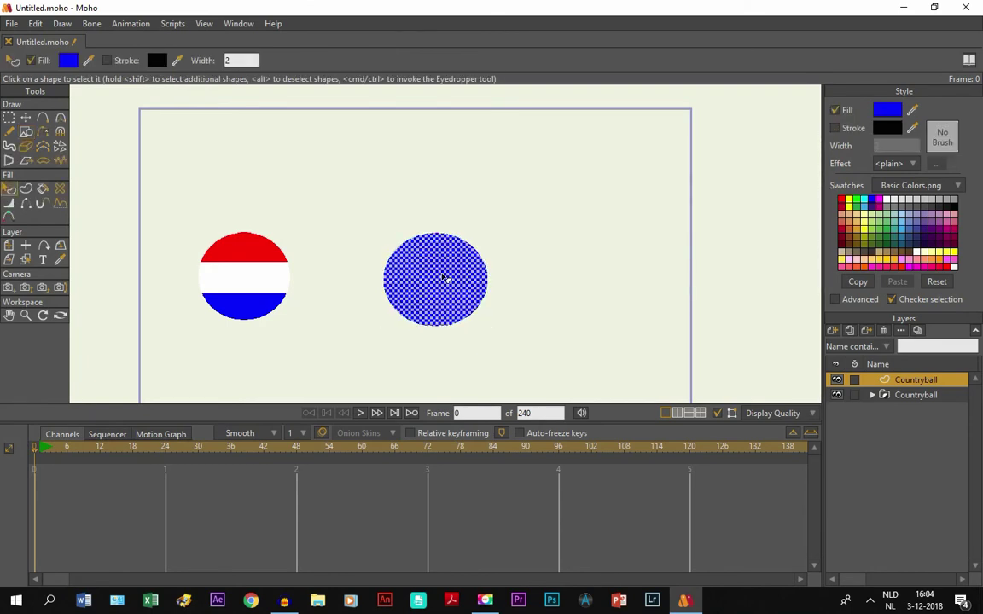
left_click(887, 164)
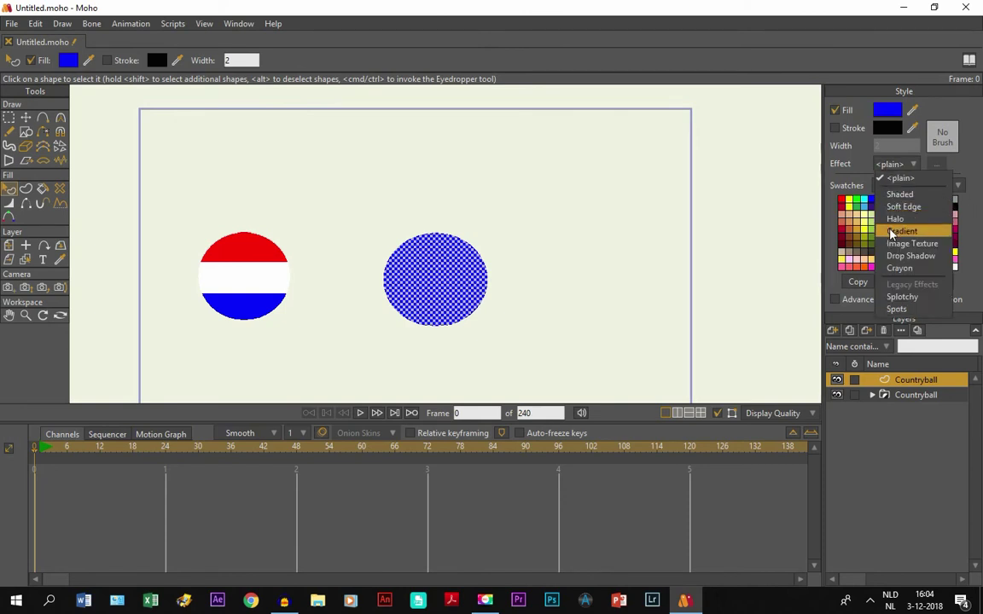
Apply the Dutch flag PNG as an image texture fill on the blue circle.
left_click(911, 244)
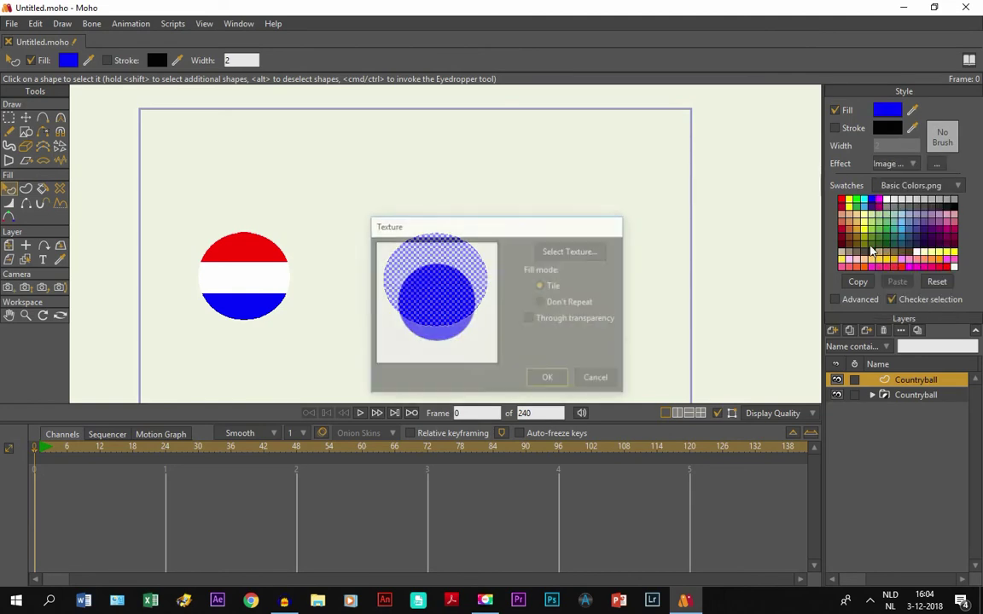
left_click(587, 252)
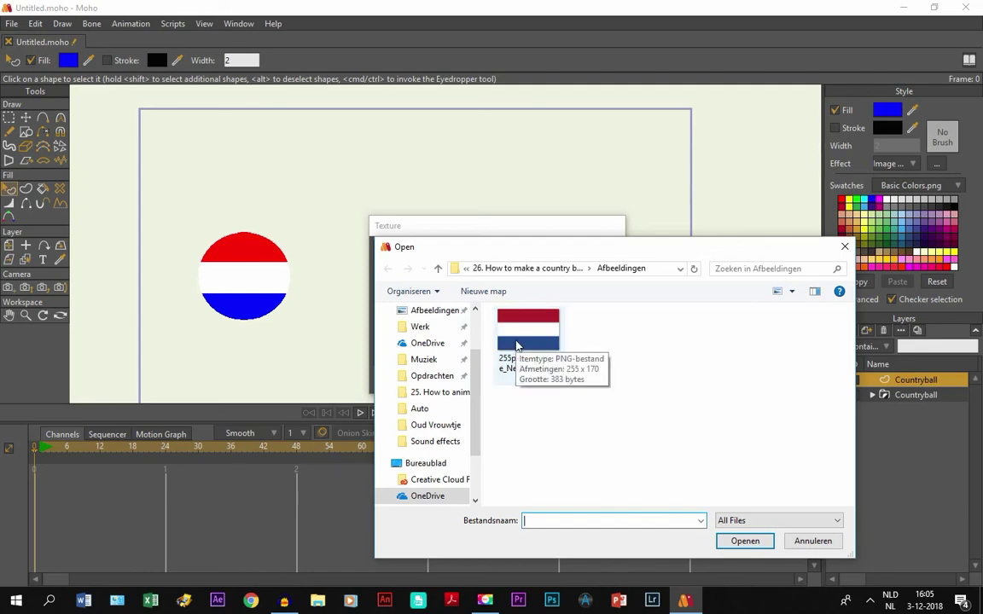
double_click(516, 345)
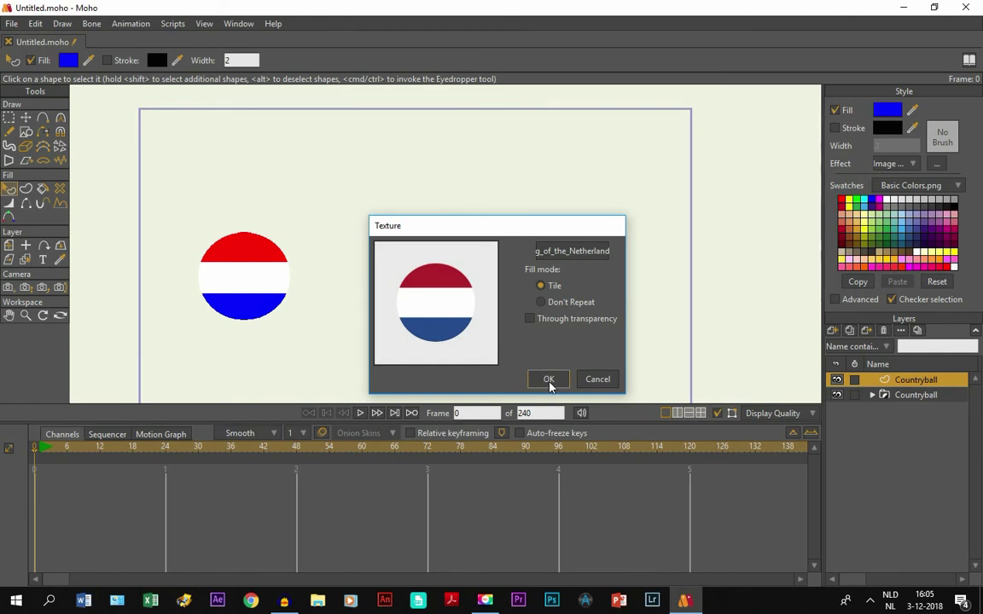
left_click(548, 381)
left_click(292, 190)
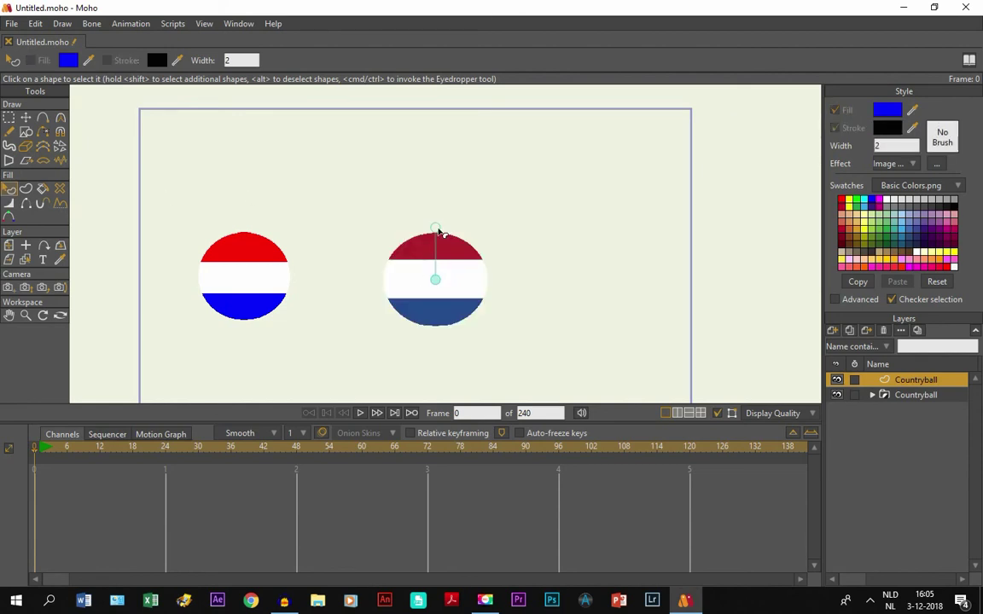
Shift the flag texture downward inside the circle and reframe the view around both balls.
mouse_move(437, 228)
left_mouse_down()
mouse_move(440, 263)
mouse_move(437, 236)
left_mouse_up()
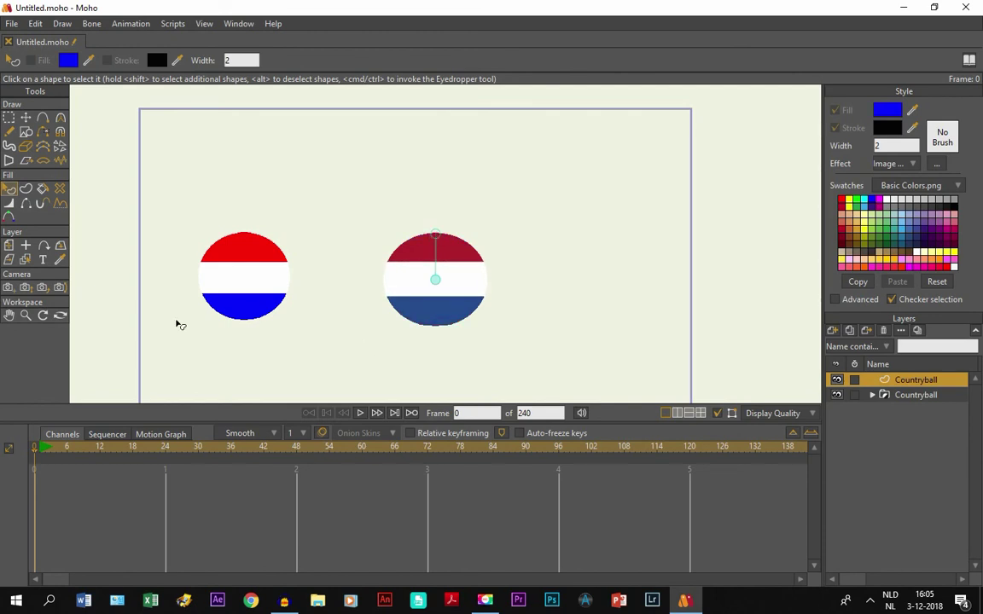
left_click(8, 314)
mouse_move(337, 320)
left_mouse_down()
mouse_move(463, 270)
mouse_move(348, 308)
left_mouse_up()
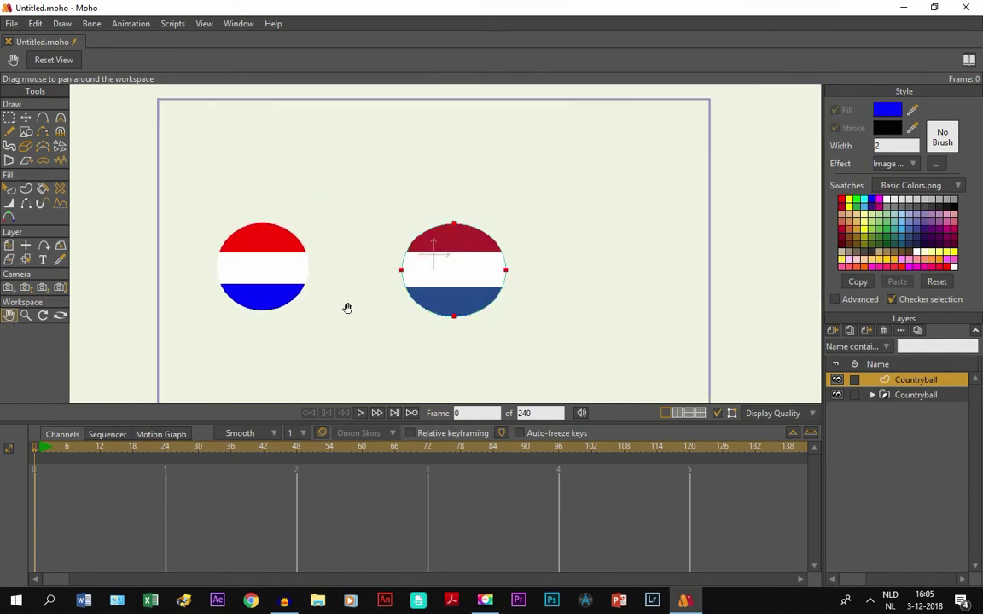